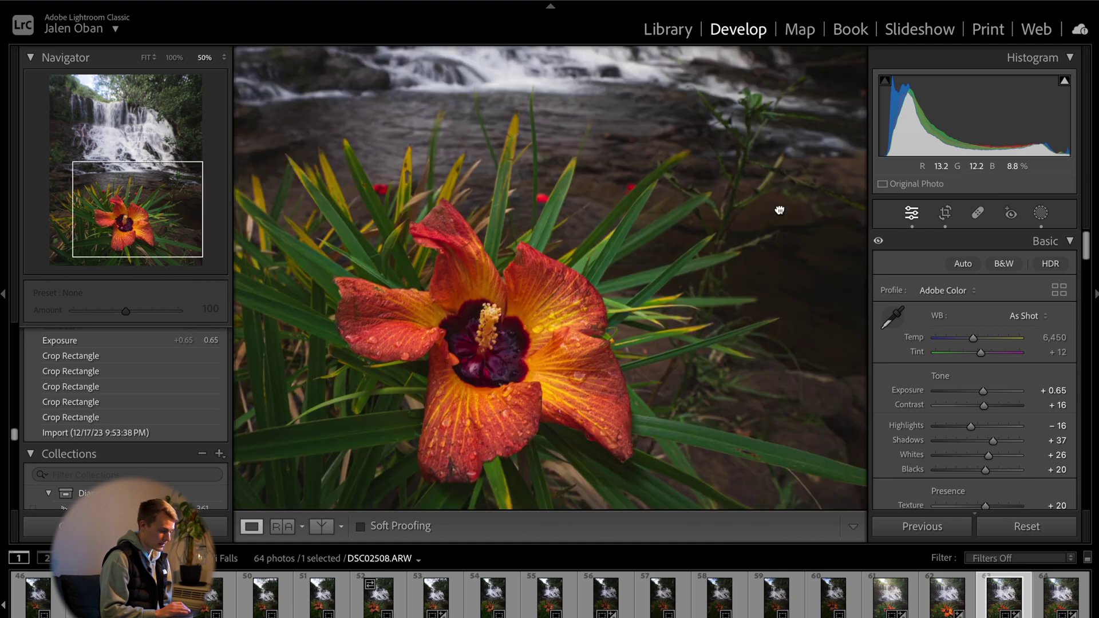
# Compare the whole edited waterfall photo with its original version and review its Basic and Tone Curve adjustments
pyautogui.click(616, 362)
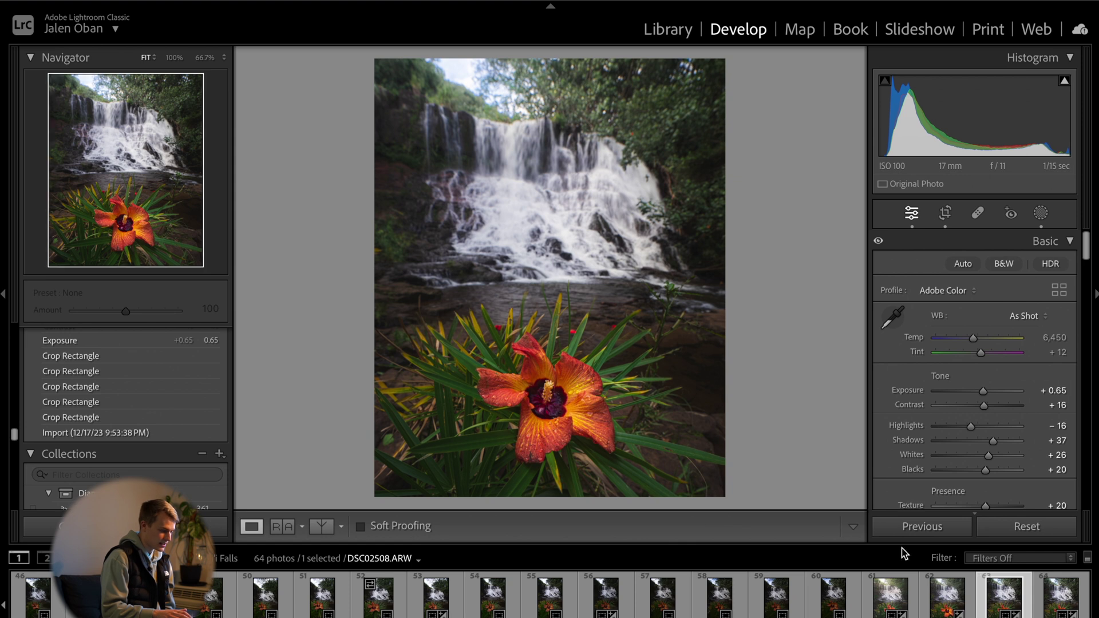
pyautogui.press('\\')
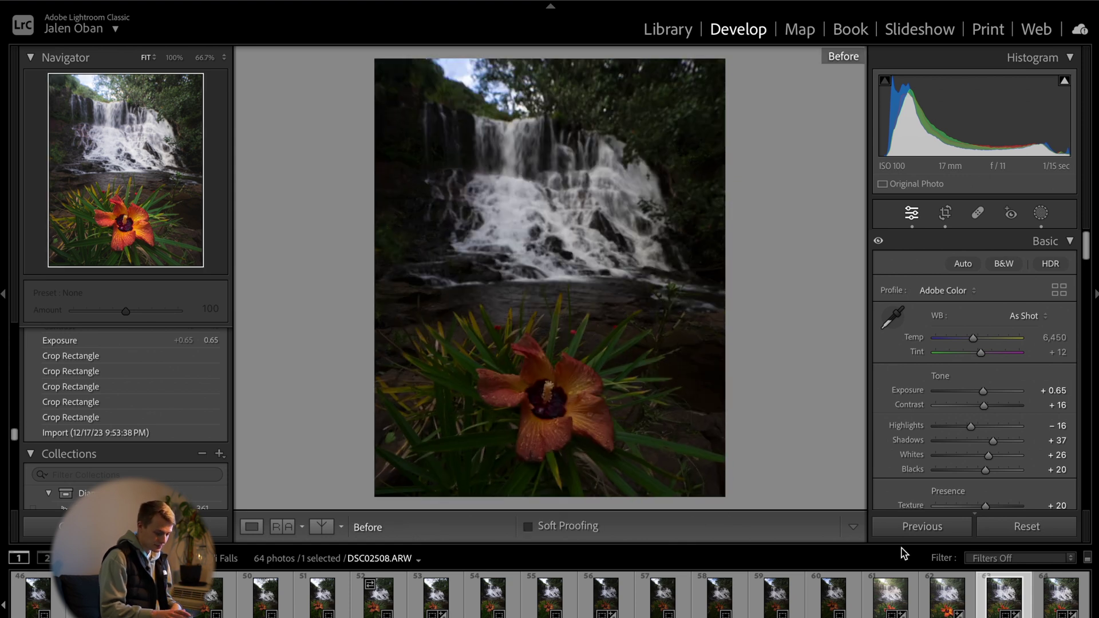
pyautogui.press('\\')
pyautogui.scroll(-2, 1005, 396)
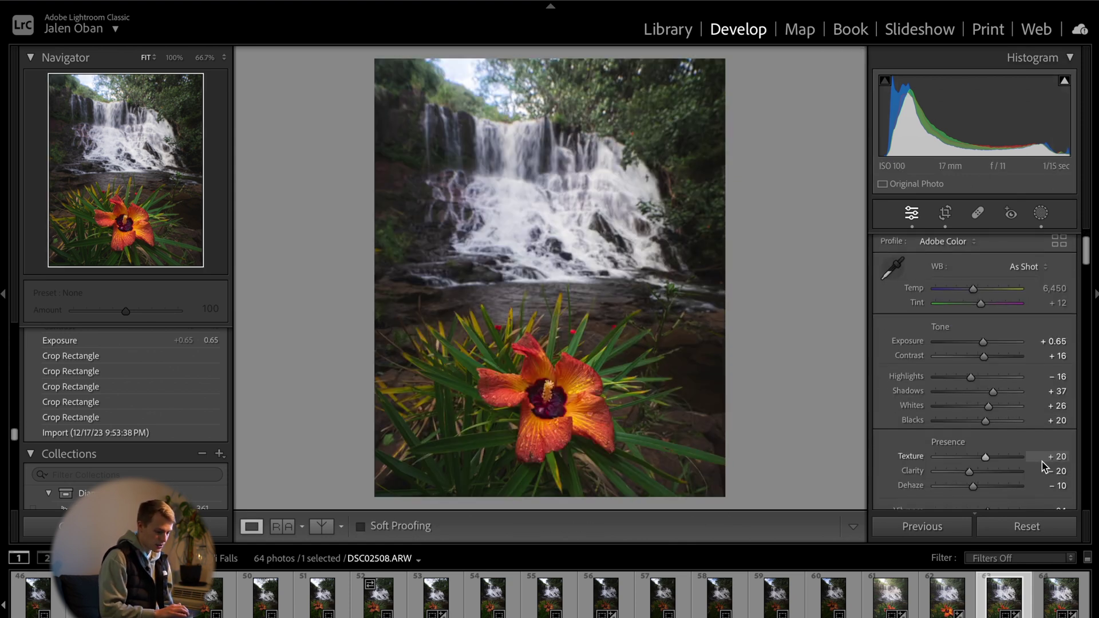
pyautogui.scroll(-1, 1005, 396)
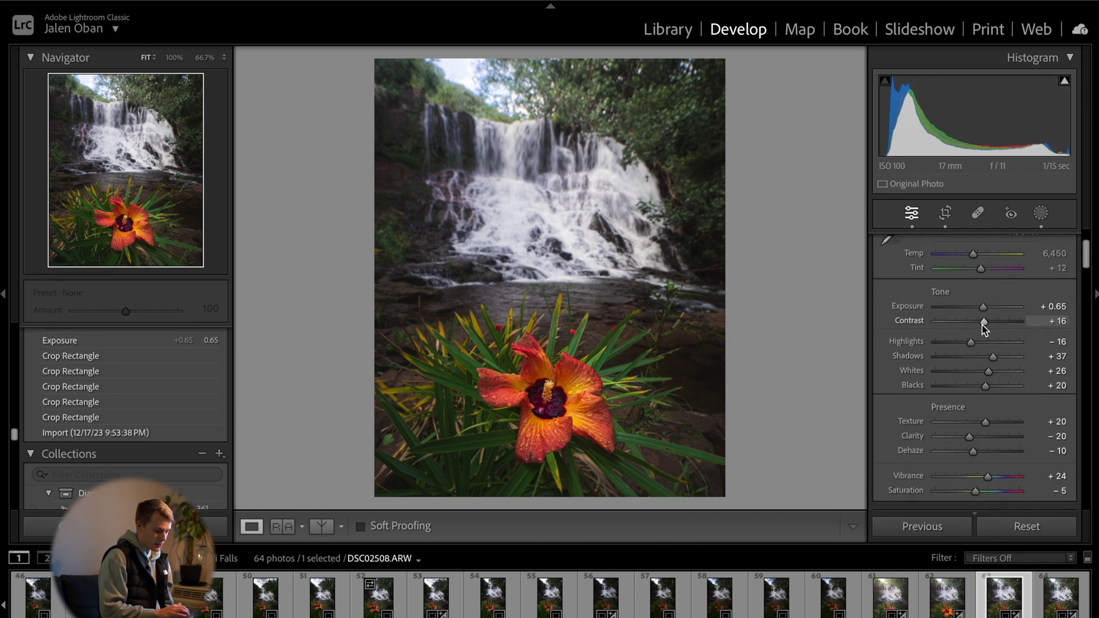
pyautogui.scroll(-1, 987, 325)
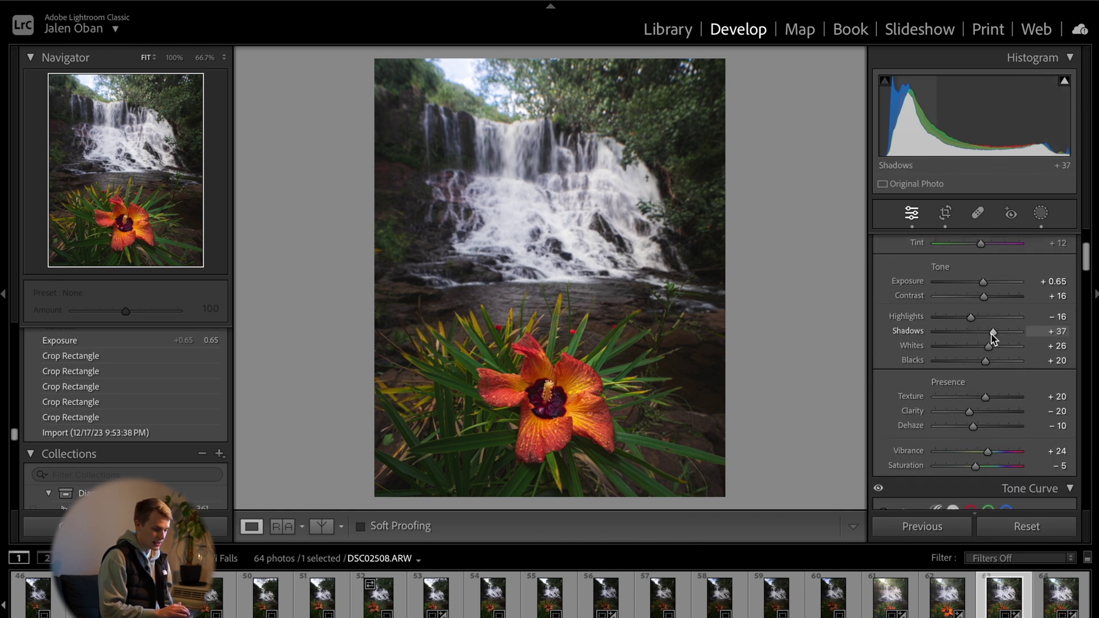
pyautogui.scroll(-2, 1003, 346)
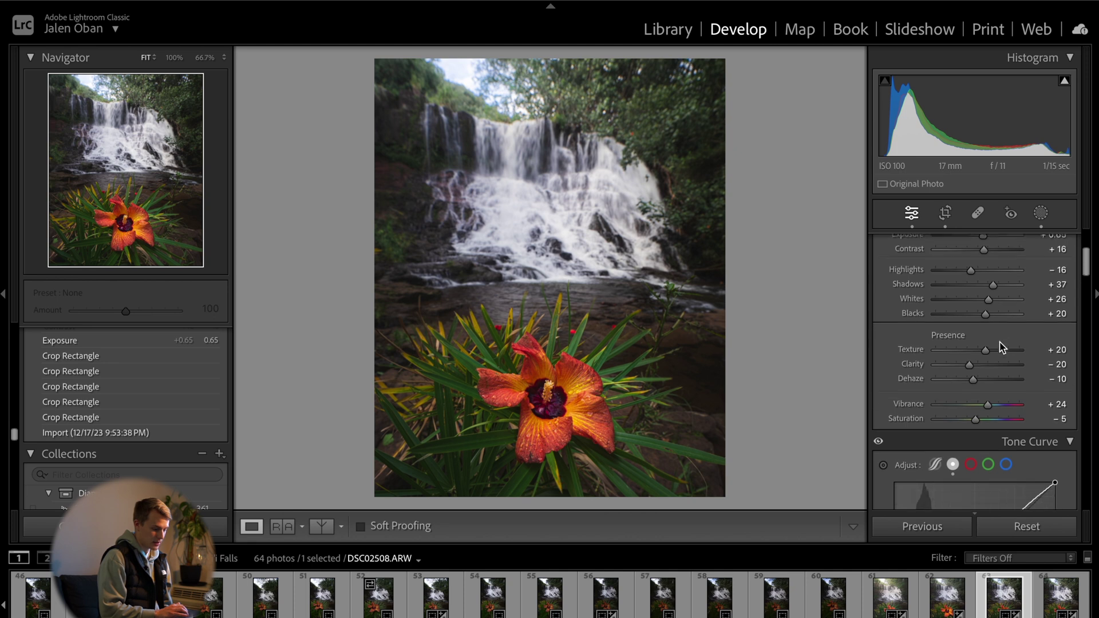
pyautogui.scroll(-4, 1002, 346)
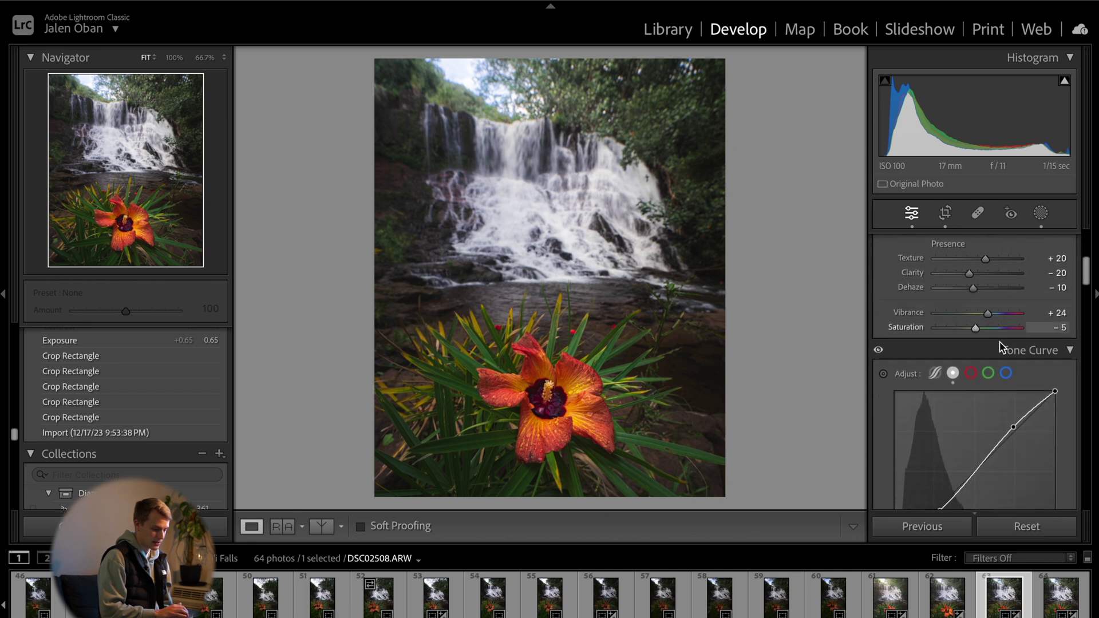
pyautogui.scroll(-5, 1001, 346)
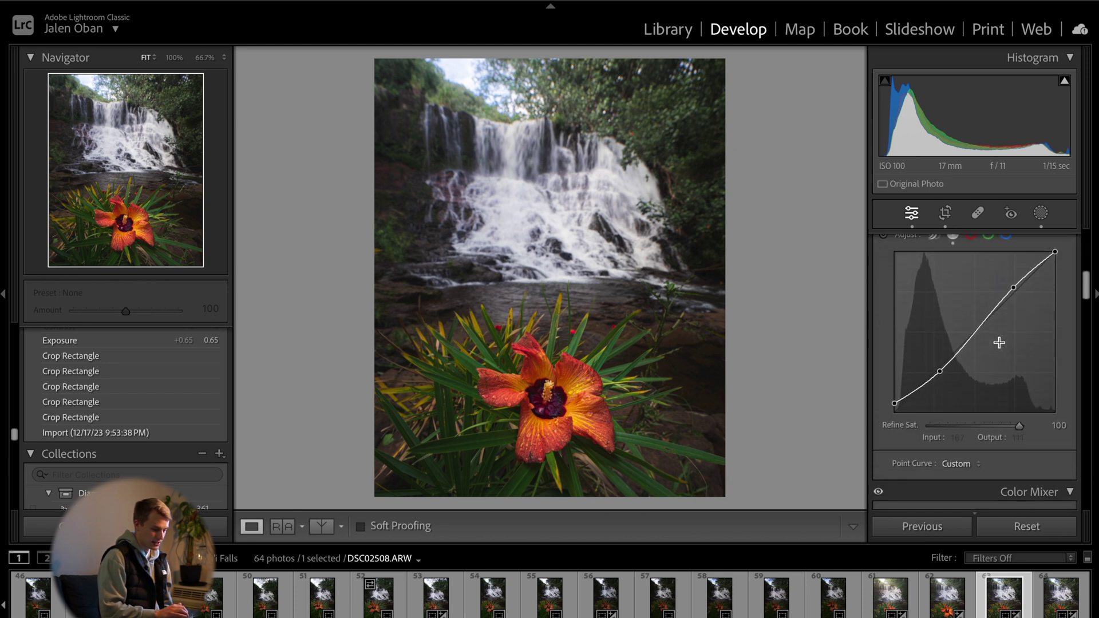
# Examine the radial gradient masks on the waterfall photo and compare the edit with the unedited version again
pyautogui.click(1041, 213)
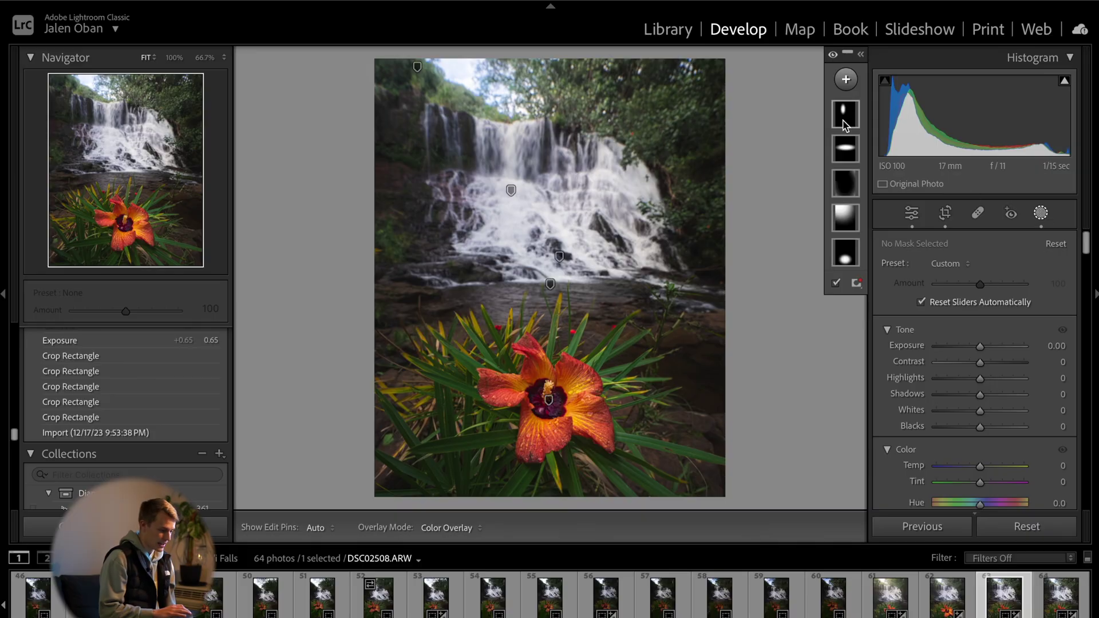
pyautogui.click(844, 117)
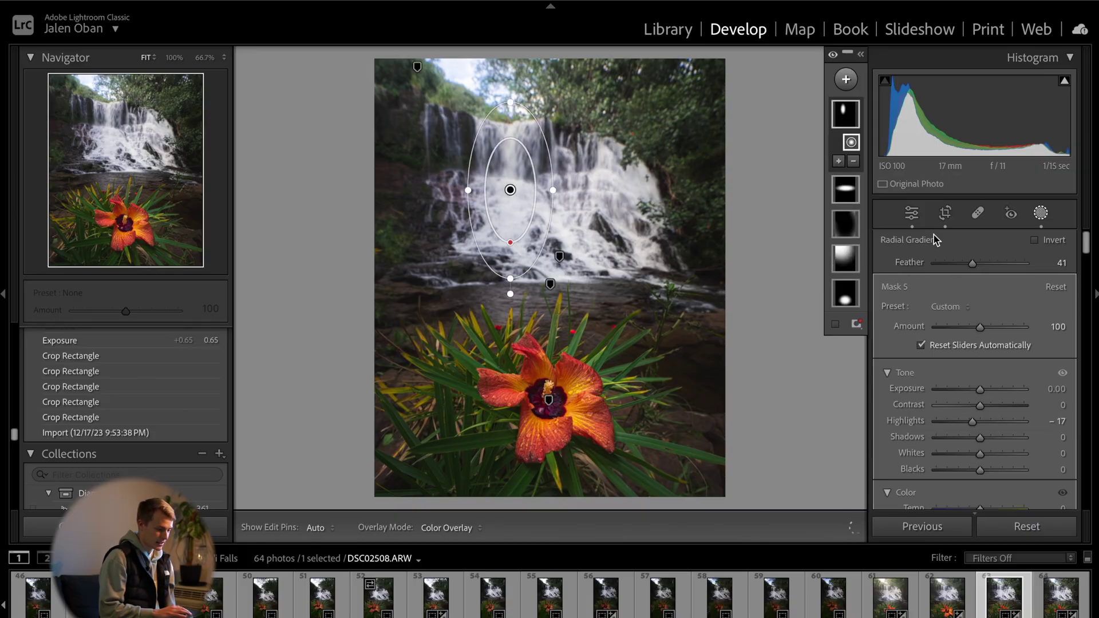
pyautogui.click(842, 225)
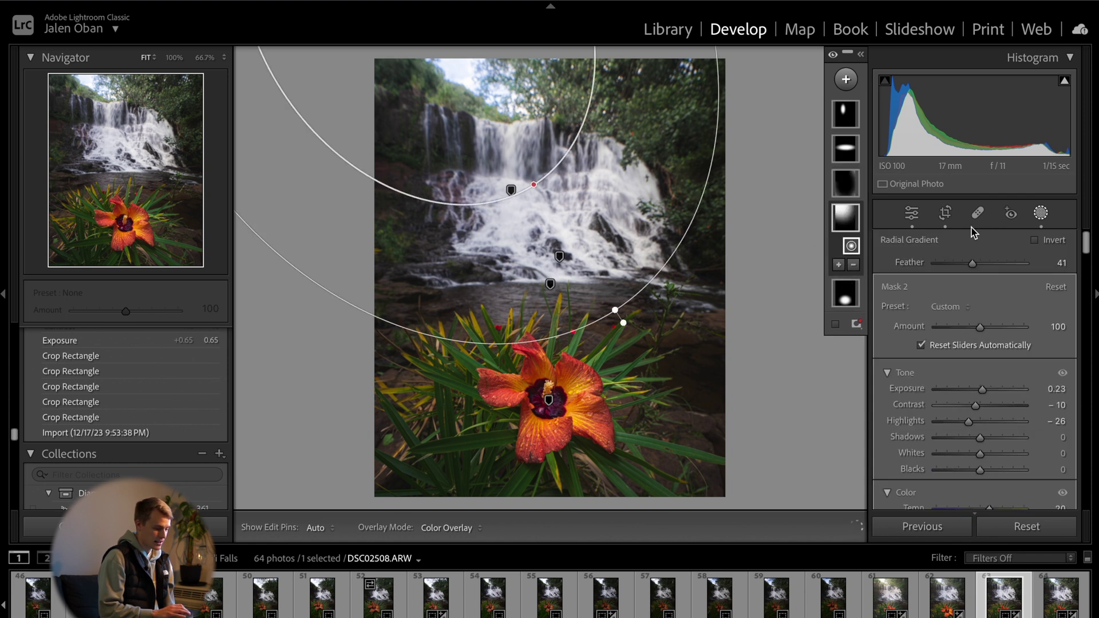
pyautogui.click(911, 213)
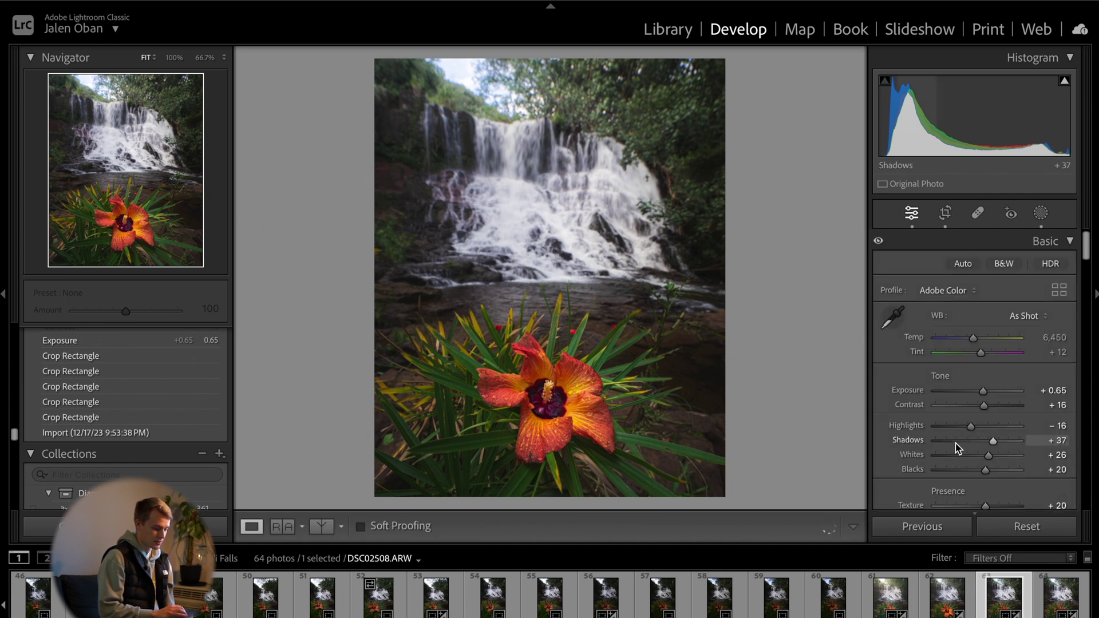
pyautogui.scroll(-6, 955, 446)
pyautogui.press('\\')
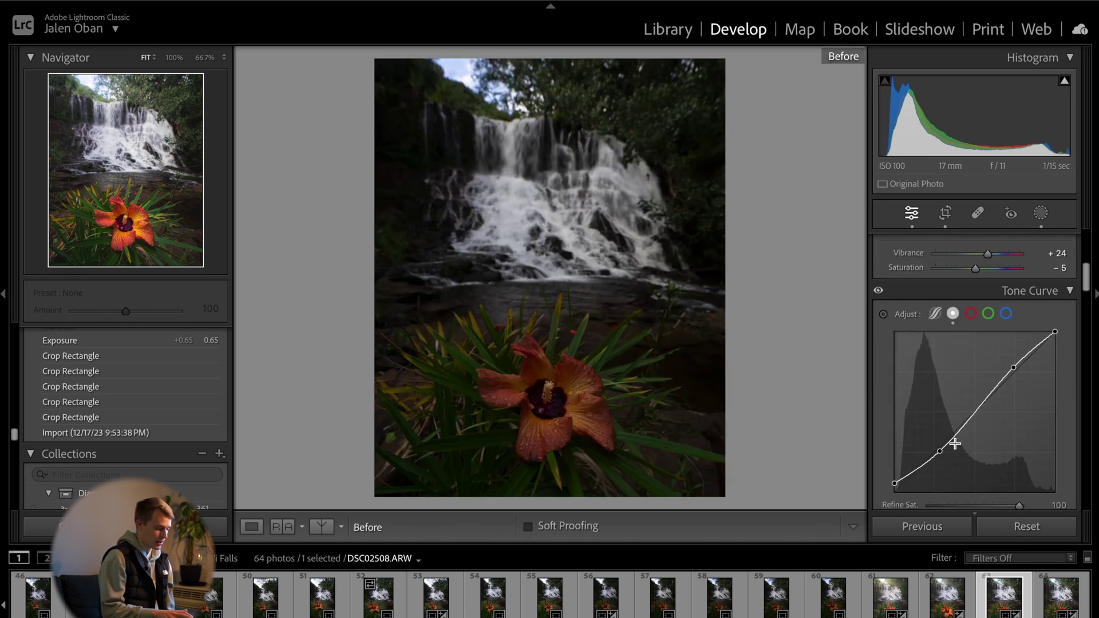
pyautogui.press('\\')
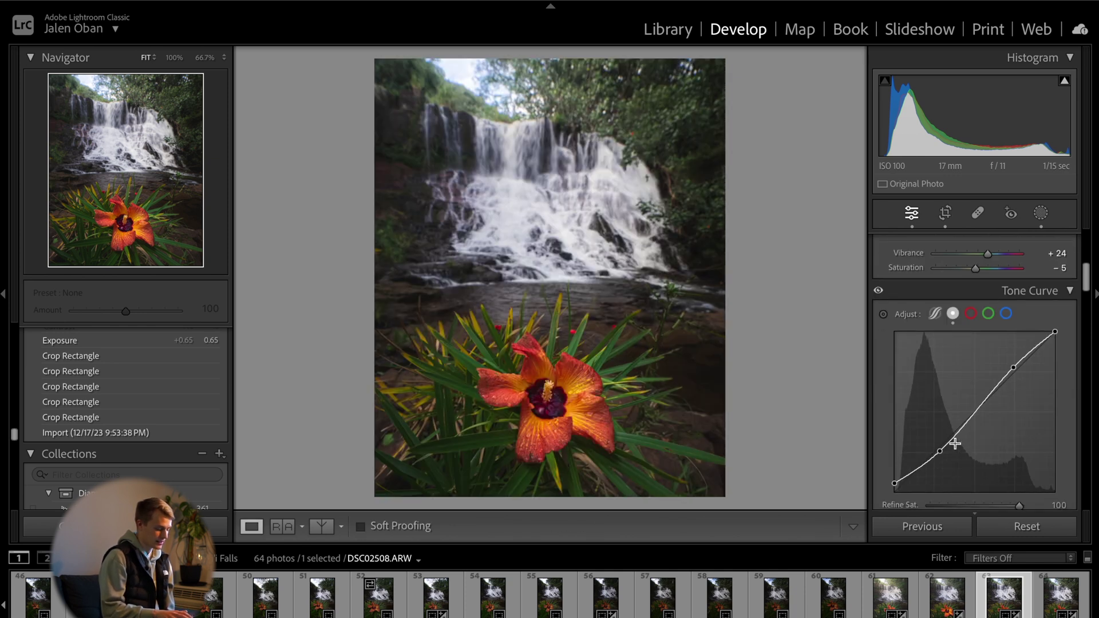
pyautogui.press('\\')
pyautogui.press('\\')
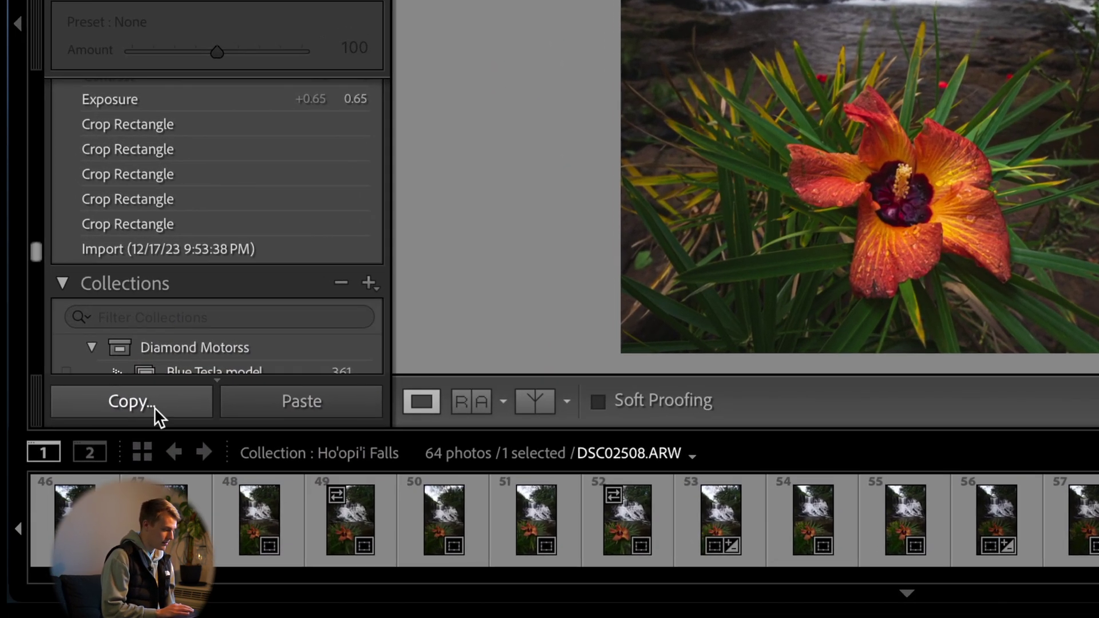
# Copy all develop settings of DSC02508.ARW, including every mask and the crop
pyautogui.click(154, 407)
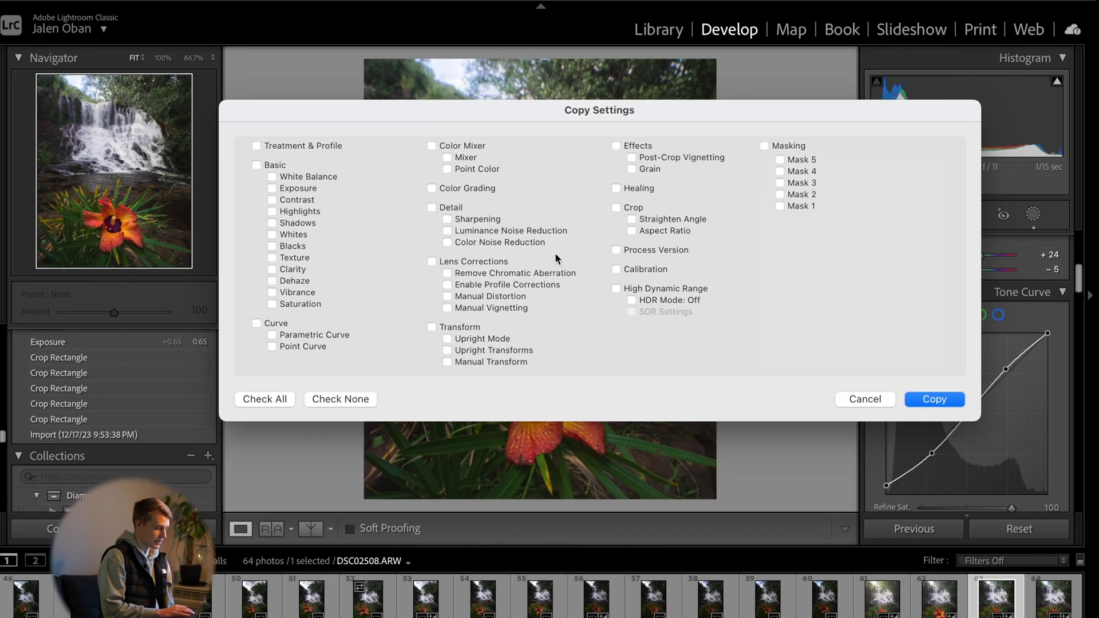
pyautogui.click(267, 397)
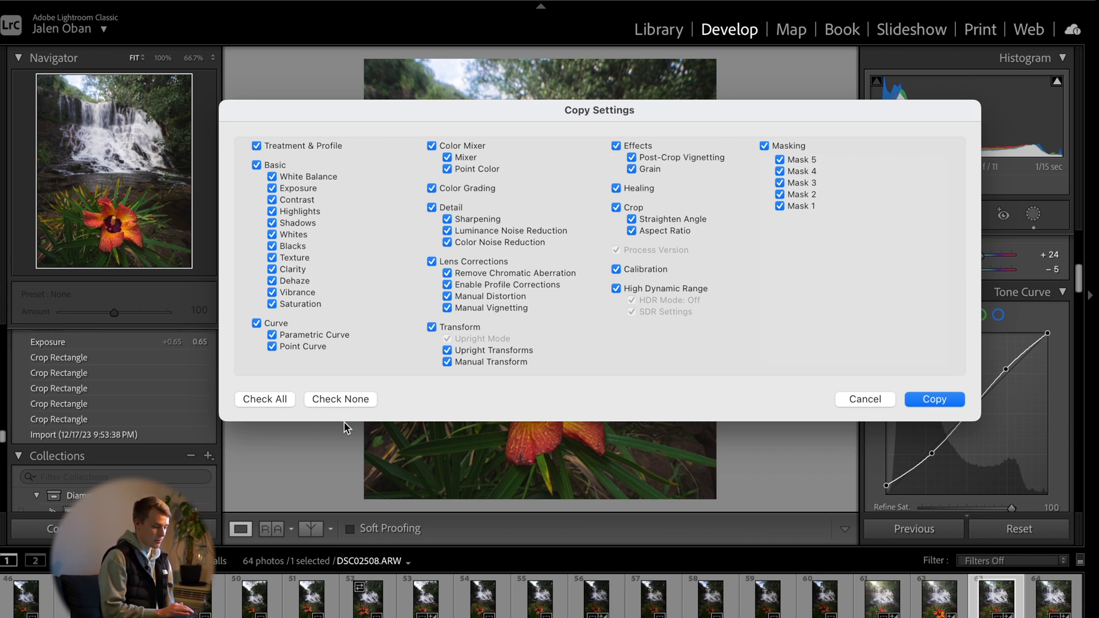
pyautogui.click(943, 401)
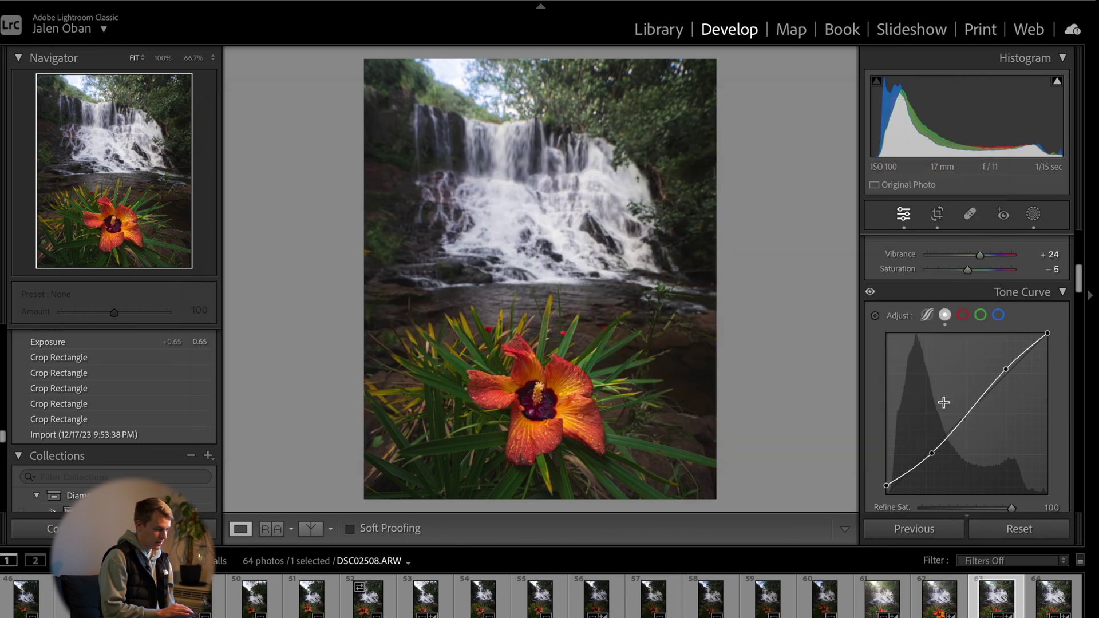
# Paste the copied develop settings onto DSC02509.ARW, replacing its existing masks
pyautogui.click(1050, 599)
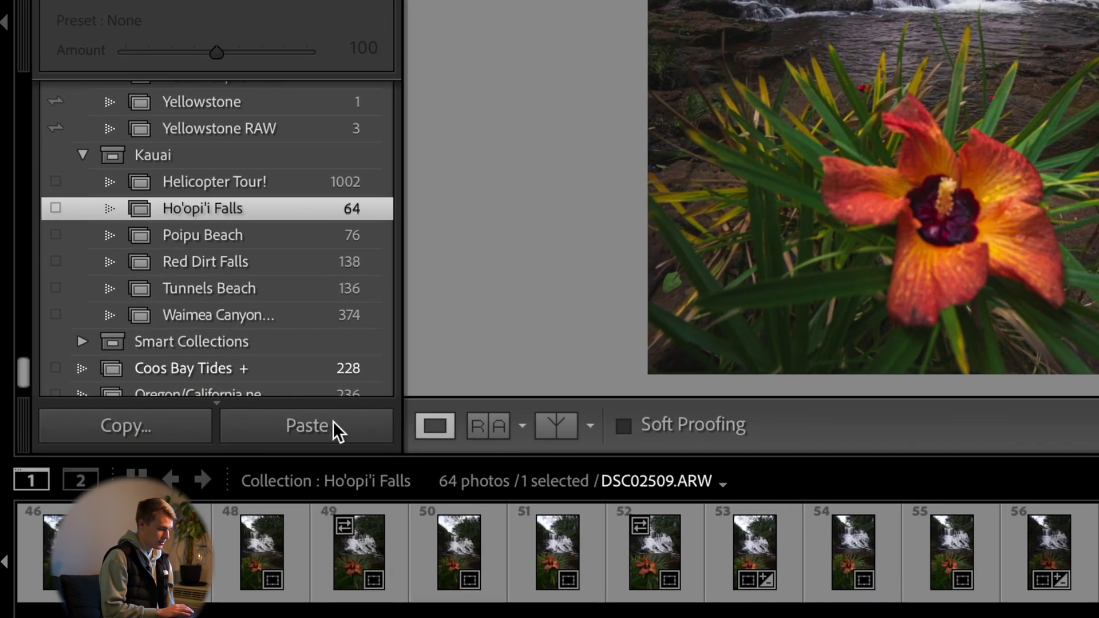
pyautogui.click(172, 531)
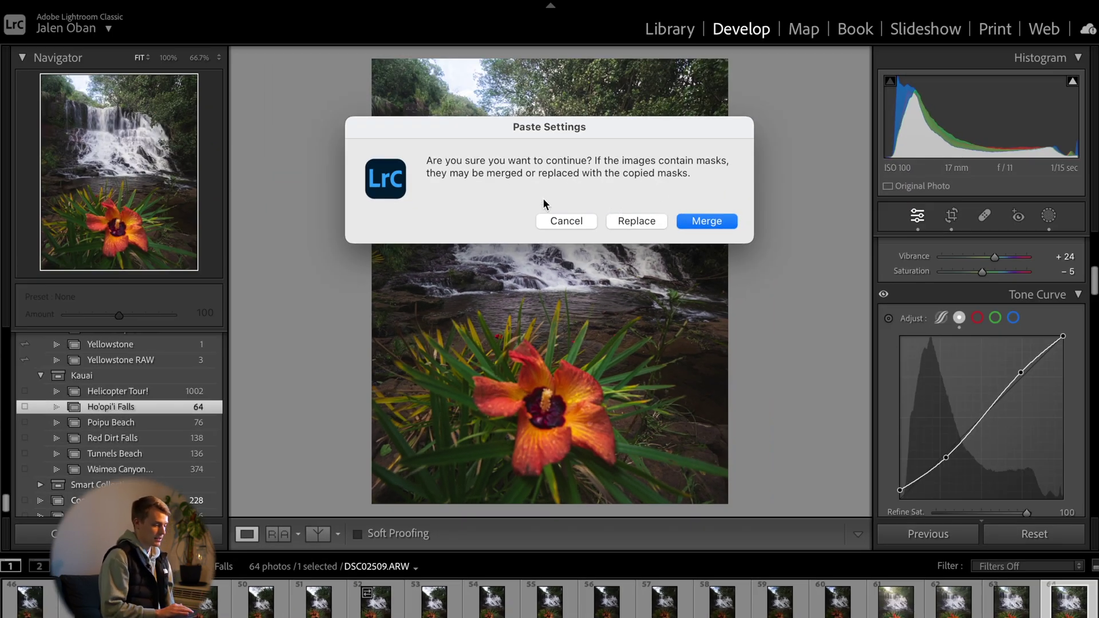
pyautogui.click(637, 221)
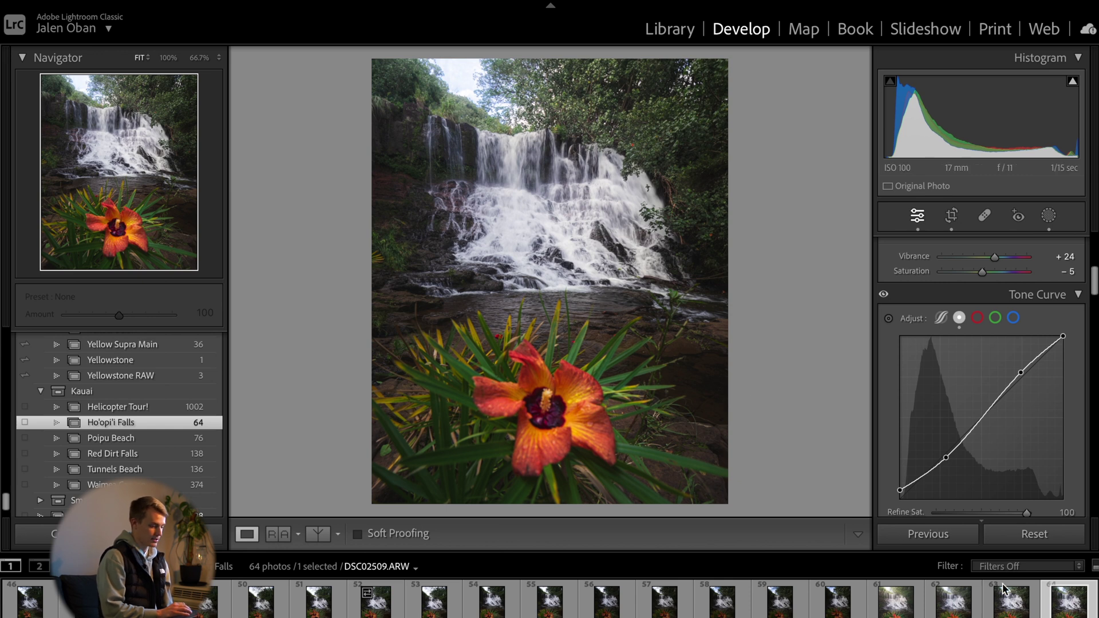
# Select DSC02508.ARW together with DSC02509.ARW and open both as layers in one Photoshop document
pyautogui.click(1011, 608)
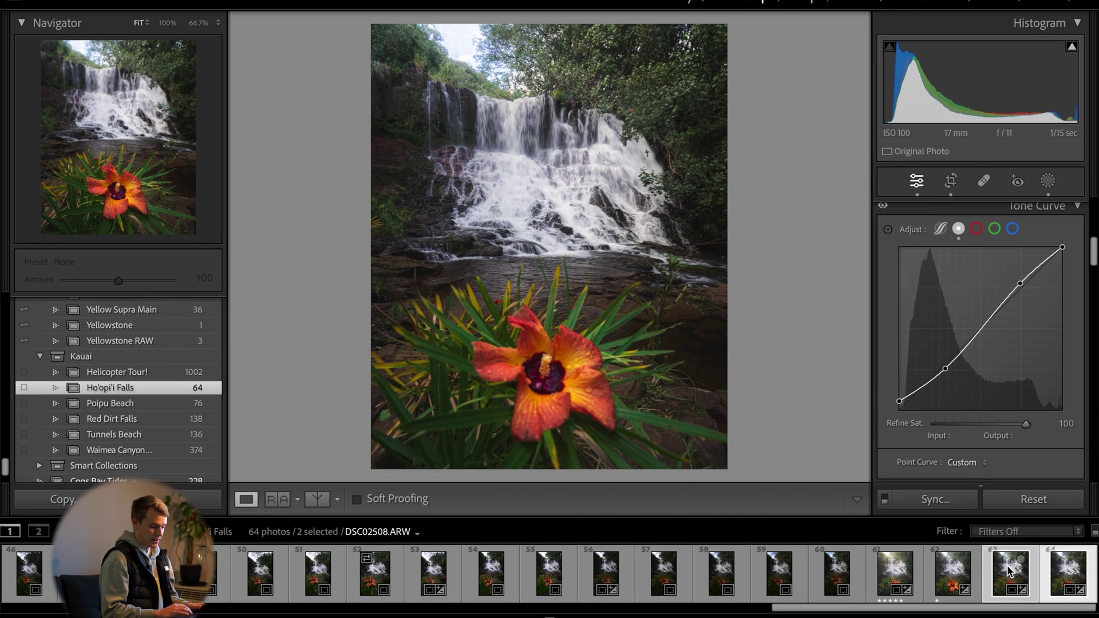
pyautogui.rightClick(1007, 573)
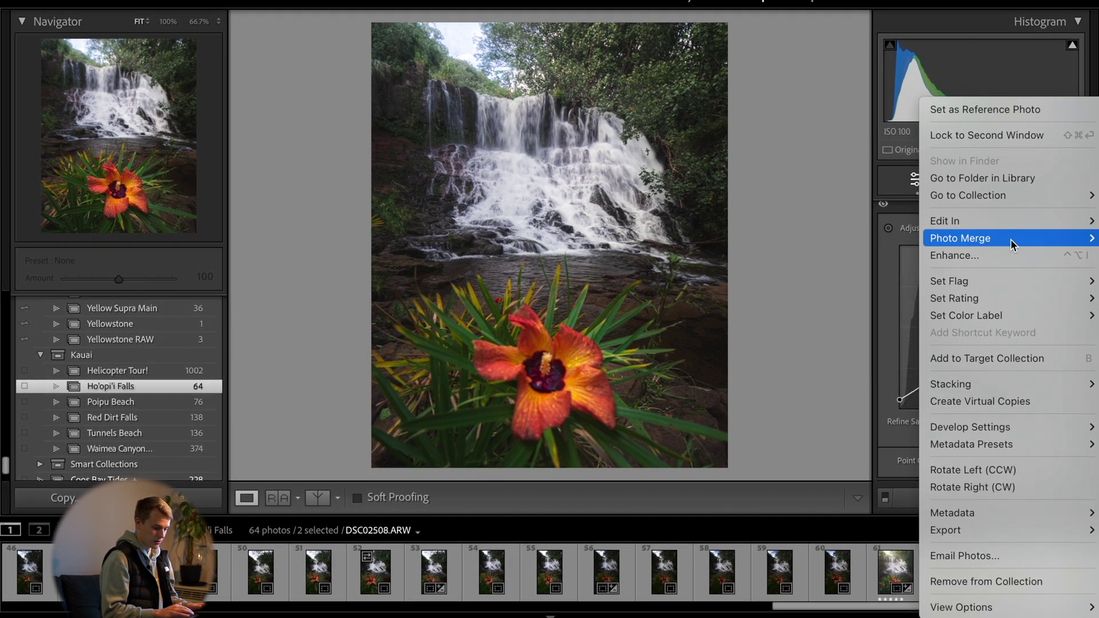
pyautogui.moveTo(1011, 225)
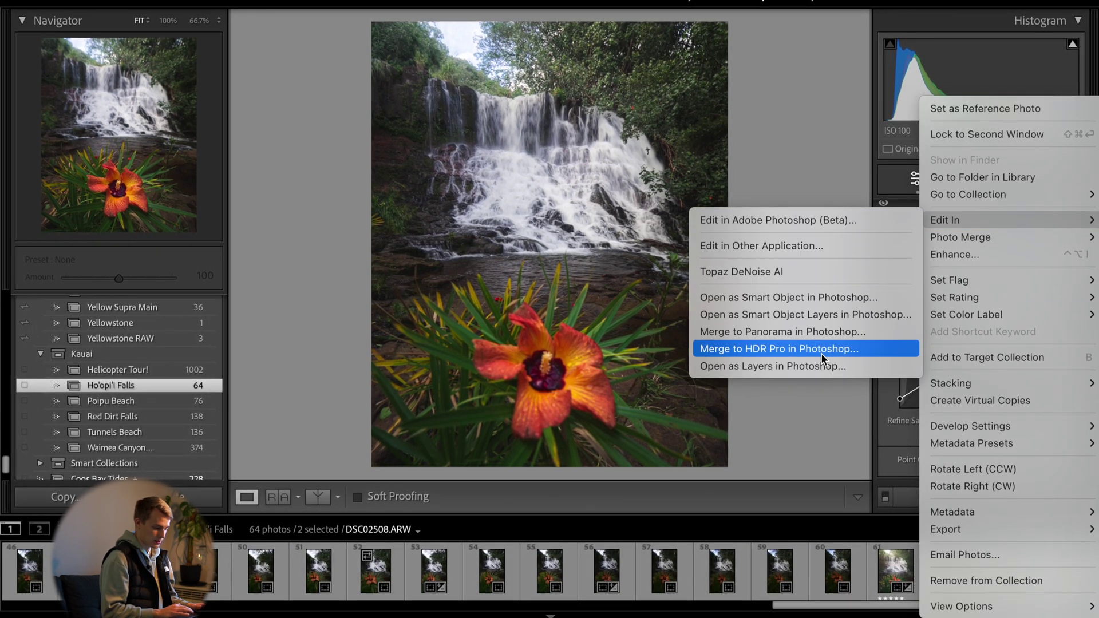
pyautogui.click(872, 371)
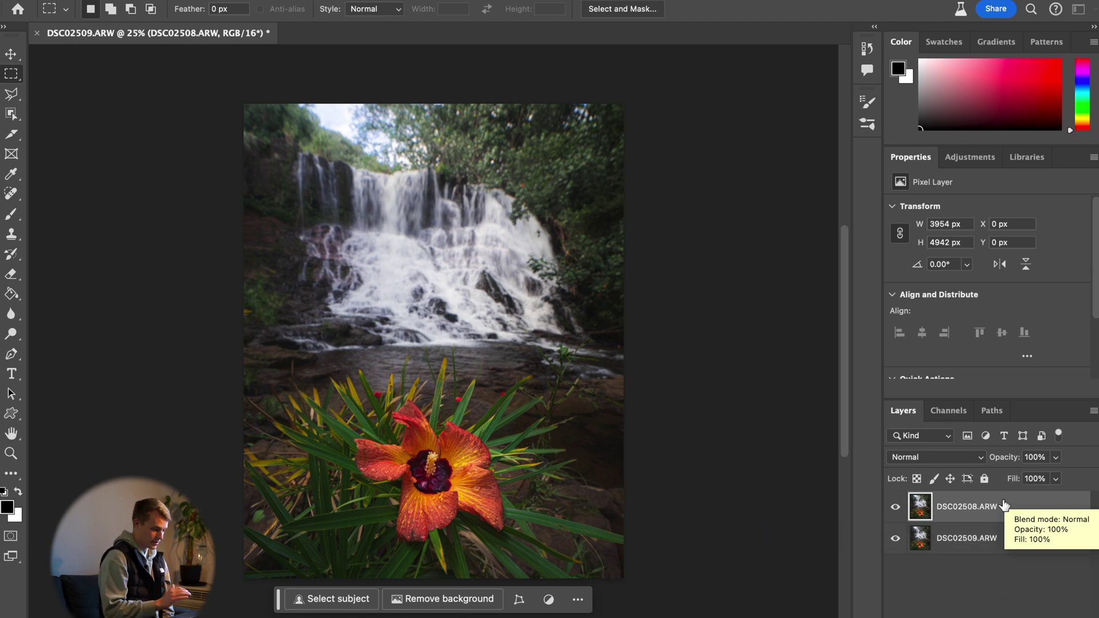
# Inspect the flower up close and compare the two focus layers by hiding and reshowing DSC02508.ARW
pyautogui.scroll(5, 426, 414)
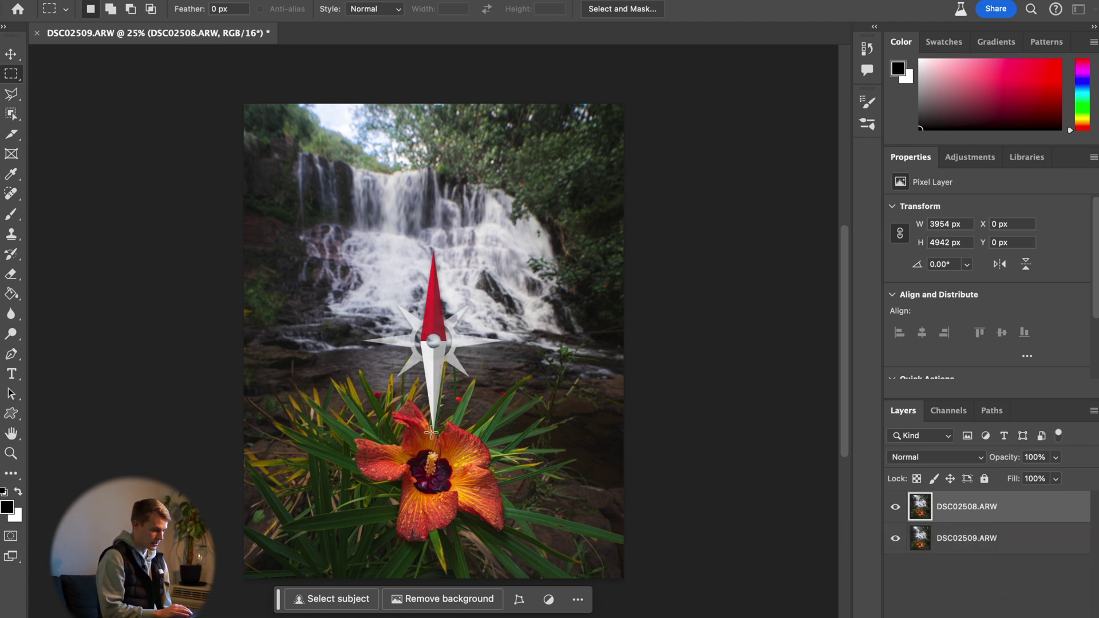
pyautogui.scroll(2, 430, 433)
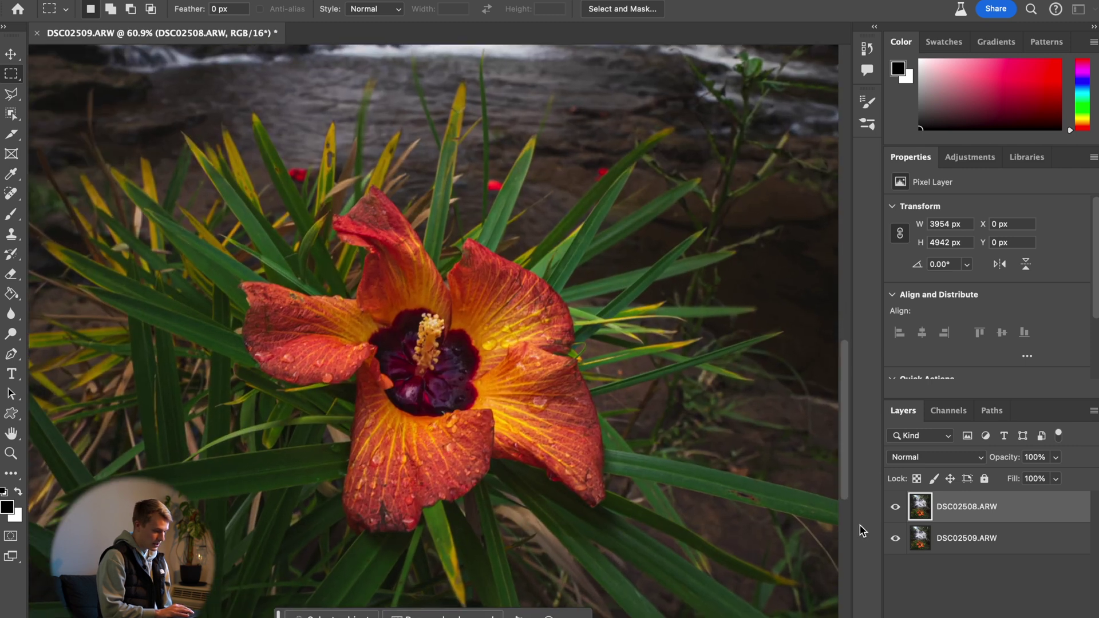
pyautogui.press('super+0')
pyautogui.click(895, 507)
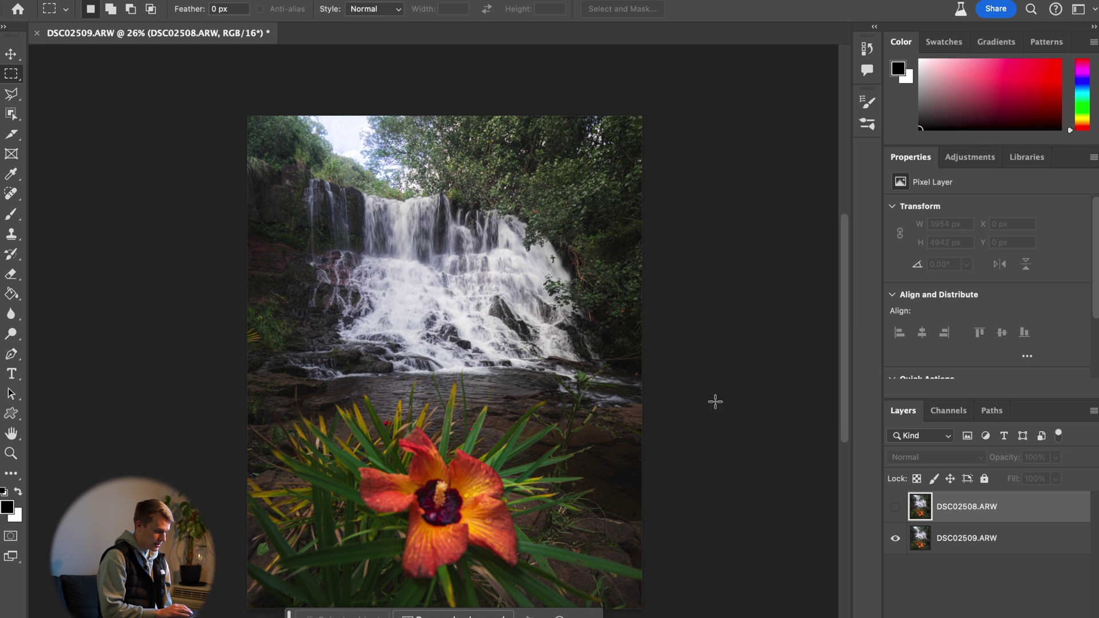
pyautogui.click(895, 506)
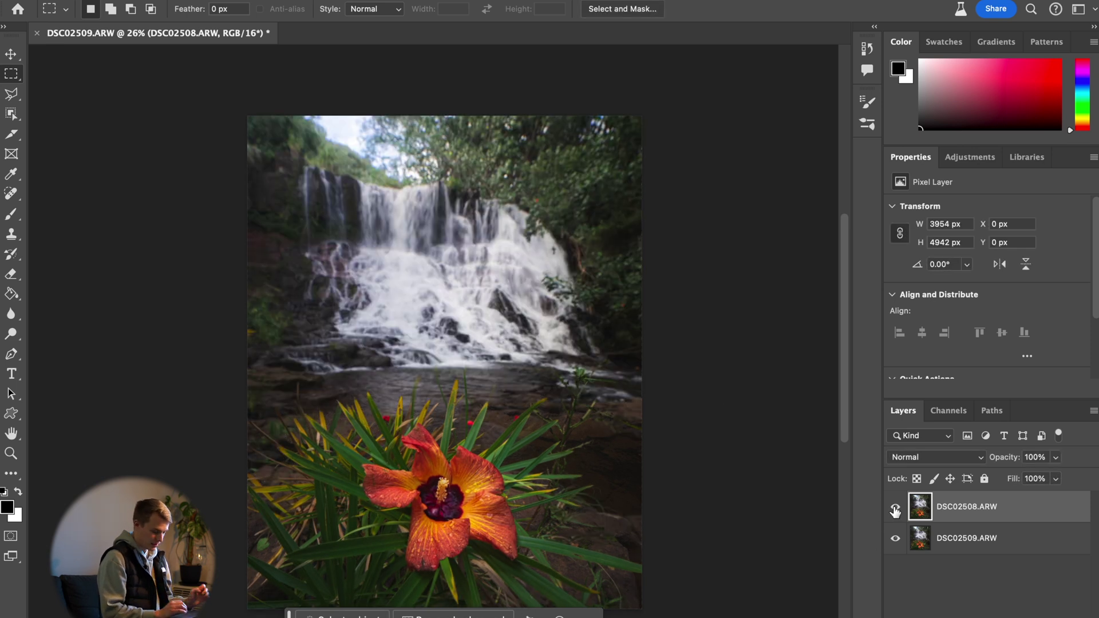
# Select both photo layers and auto-align them with the Auto projection
pyautogui.keyDown('shift'); pyautogui.click(1026, 545); pyautogui.keyUp('shift')
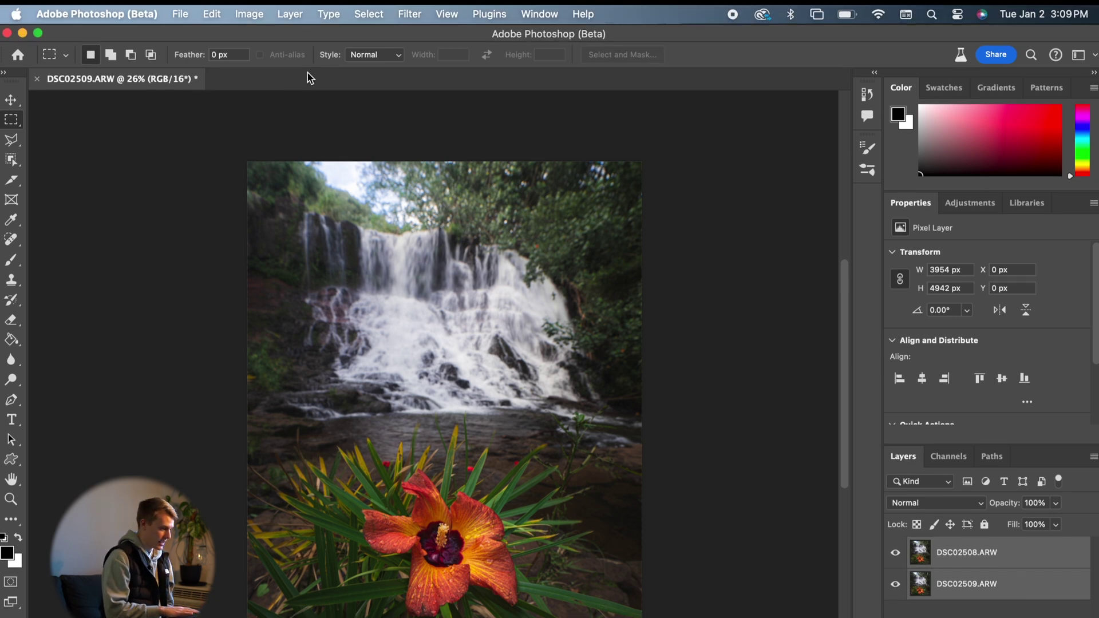
pyautogui.click(212, 15)
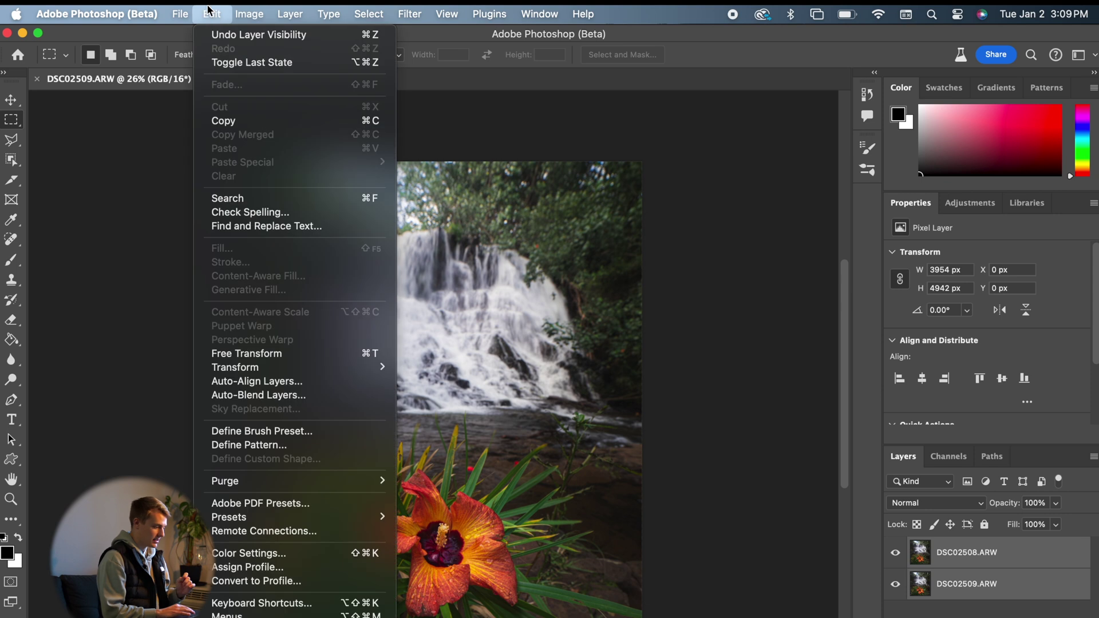
pyautogui.click(275, 381)
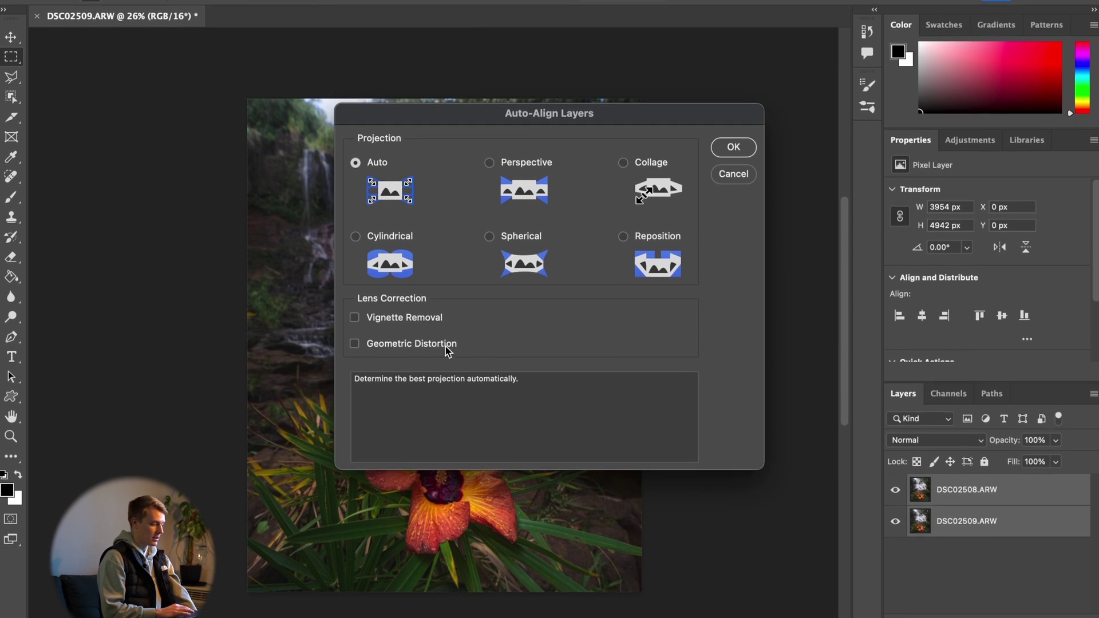
pyautogui.click(733, 147)
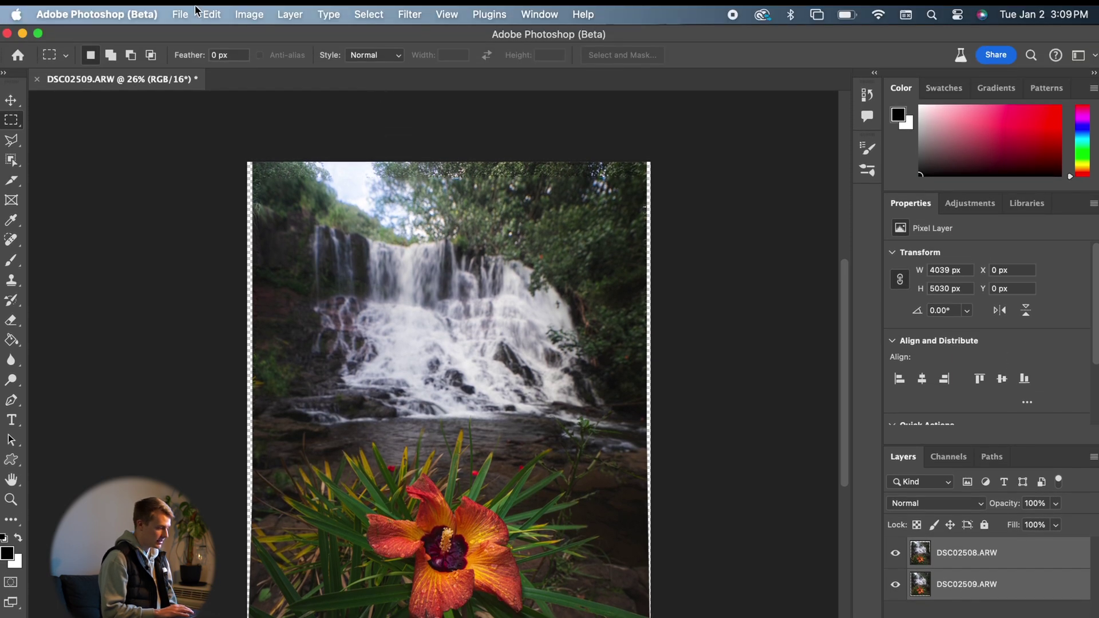
# Auto-blend the two aligned layers, DSC02508.ARW and DSC02509.ARW, into one focus-stacked image
pyautogui.click(212, 14)
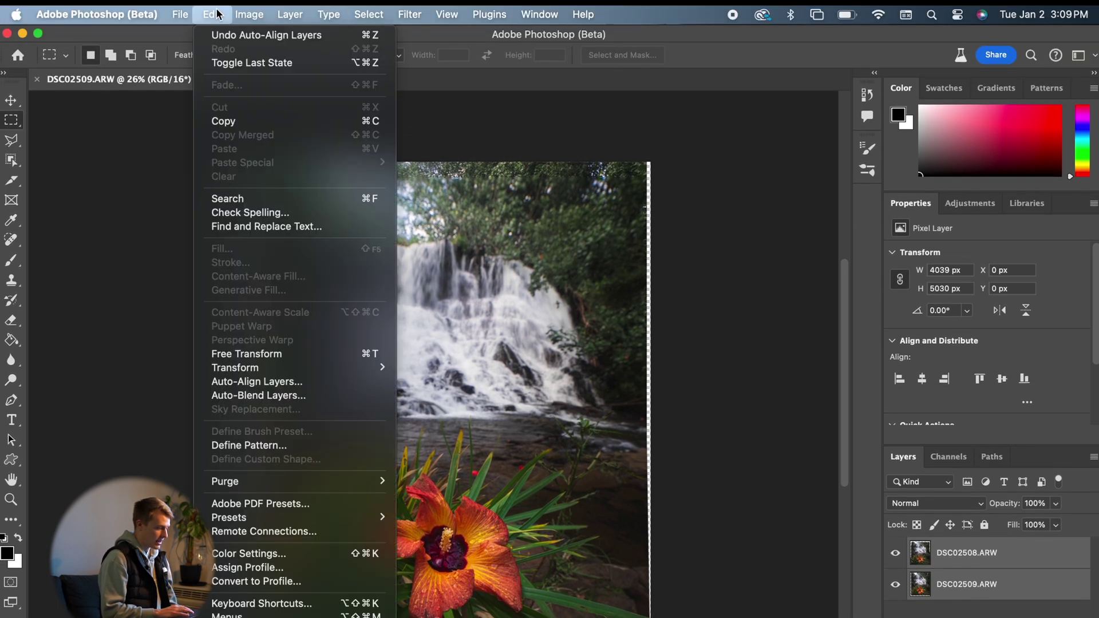
pyautogui.click(314, 395)
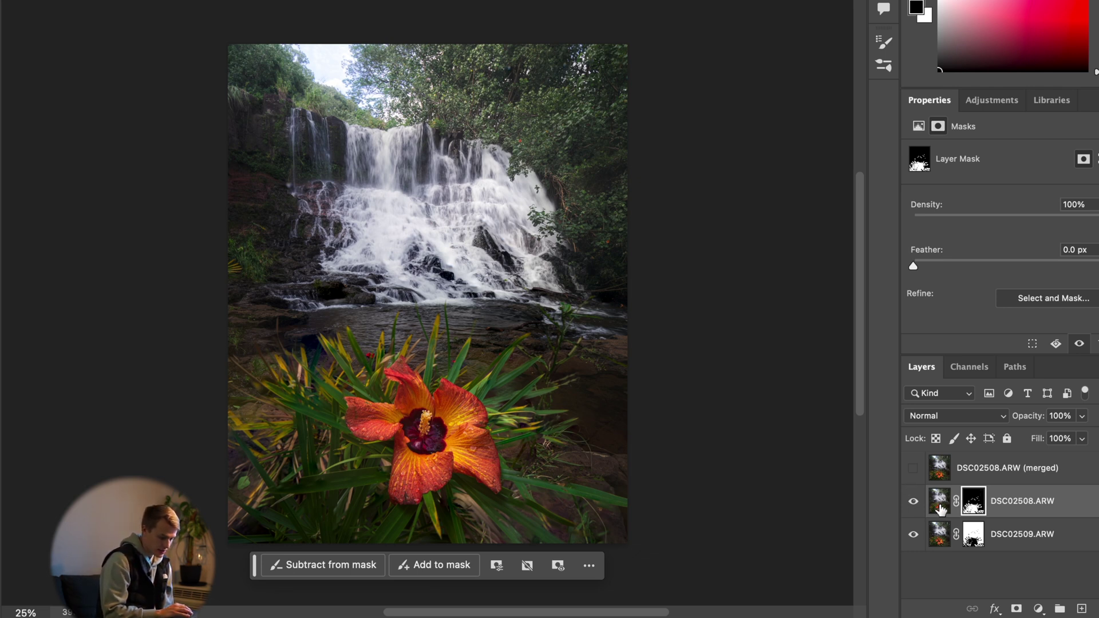
# Inspect the blended areas of DSC02508.ARW and DSC02509.ARW by isolating each masked layer, then show both layers together again
pyautogui.click(913, 535)
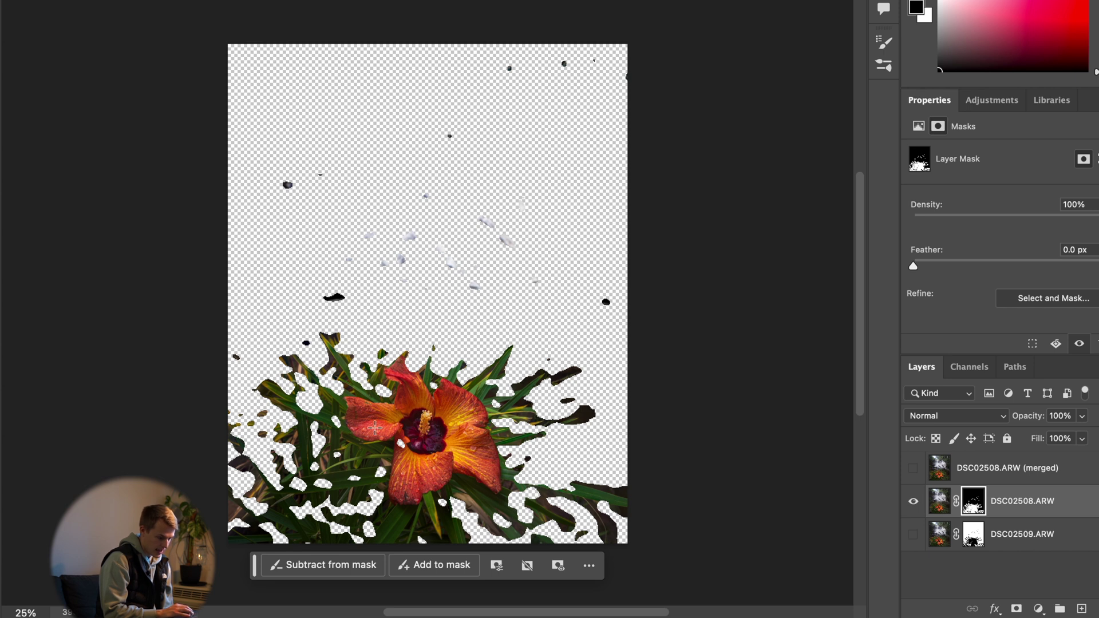
pyautogui.scroll(3, 375, 427)
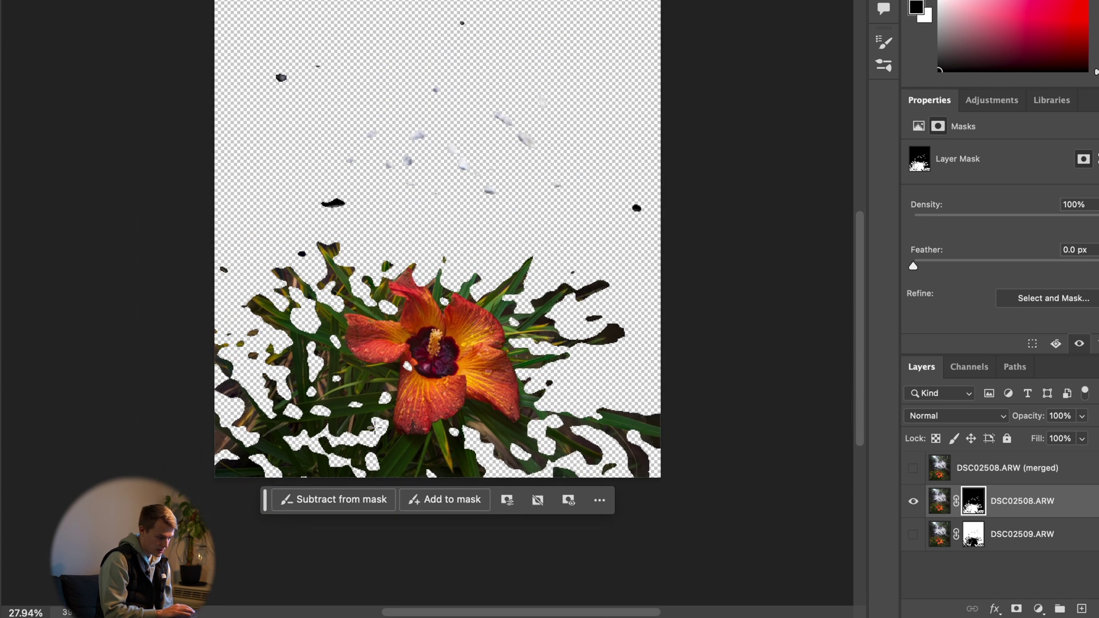
pyautogui.scroll(2, 375, 427)
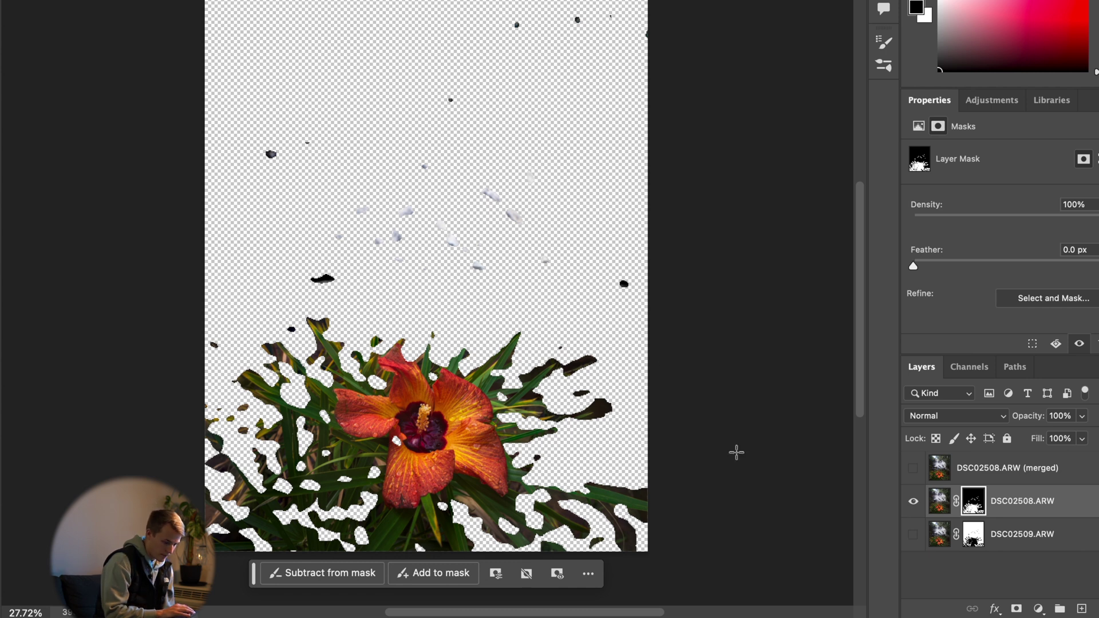
pyautogui.keyDown('alt'); pyautogui.click(913, 534); pyautogui.keyUp('alt')
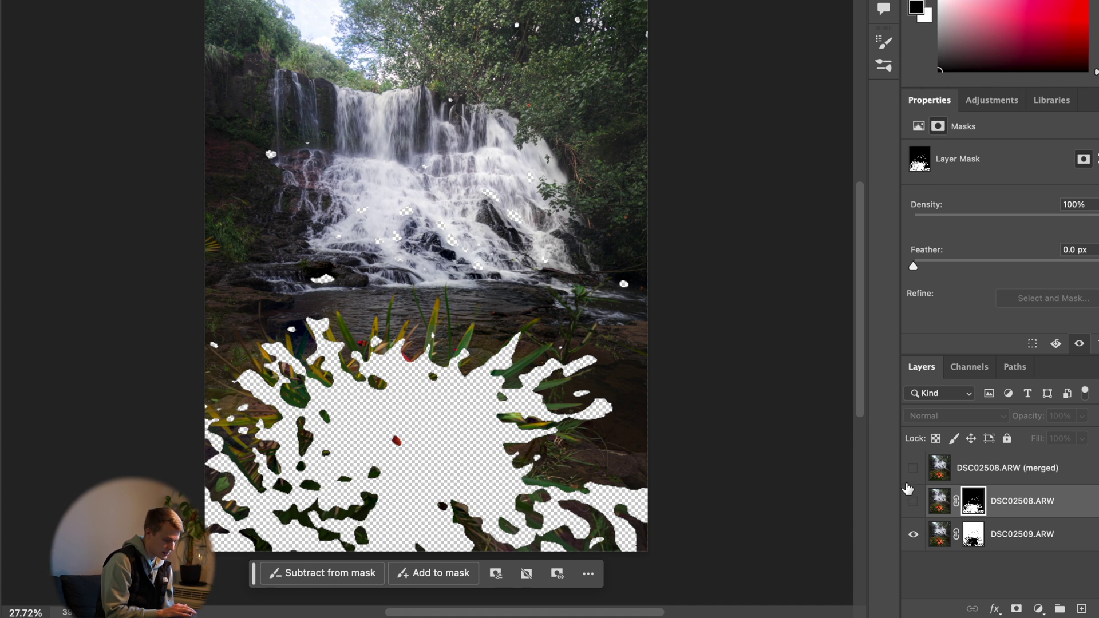
pyautogui.click(914, 501)
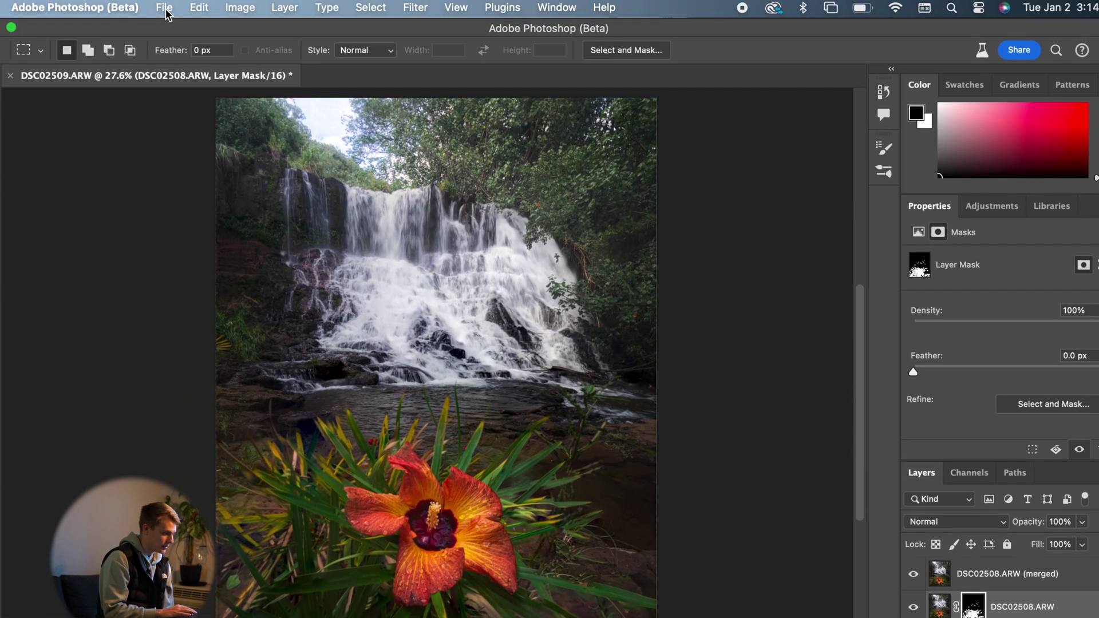
# Save the focus-stacked document and switch to Lightroom Classic to view the photo in the Develop module
pyautogui.click(164, 7)
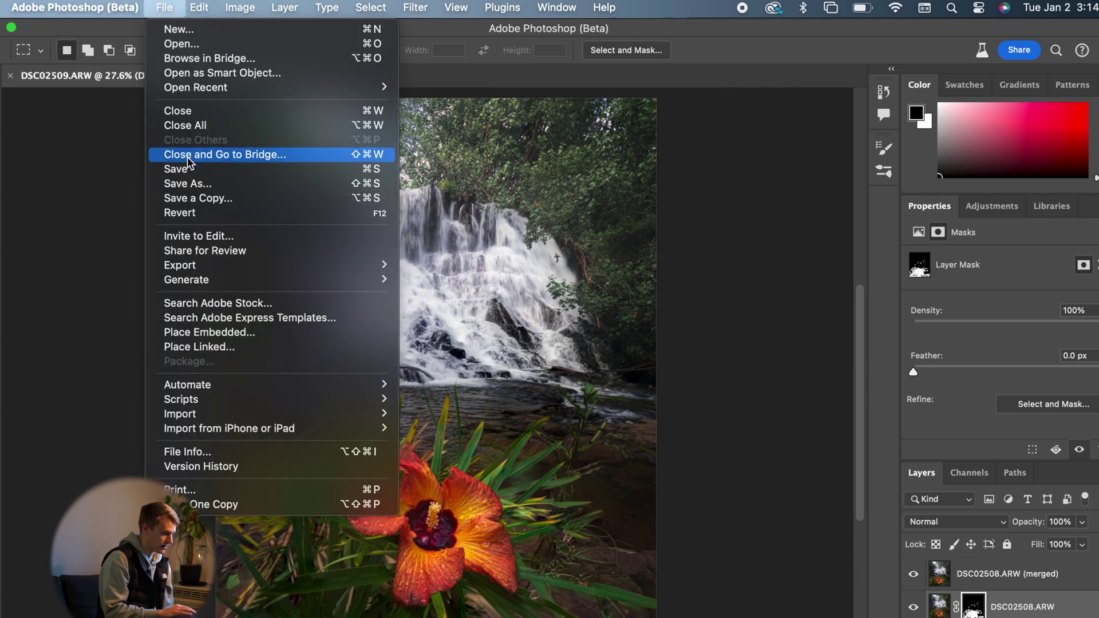
pyautogui.click(101, 179)
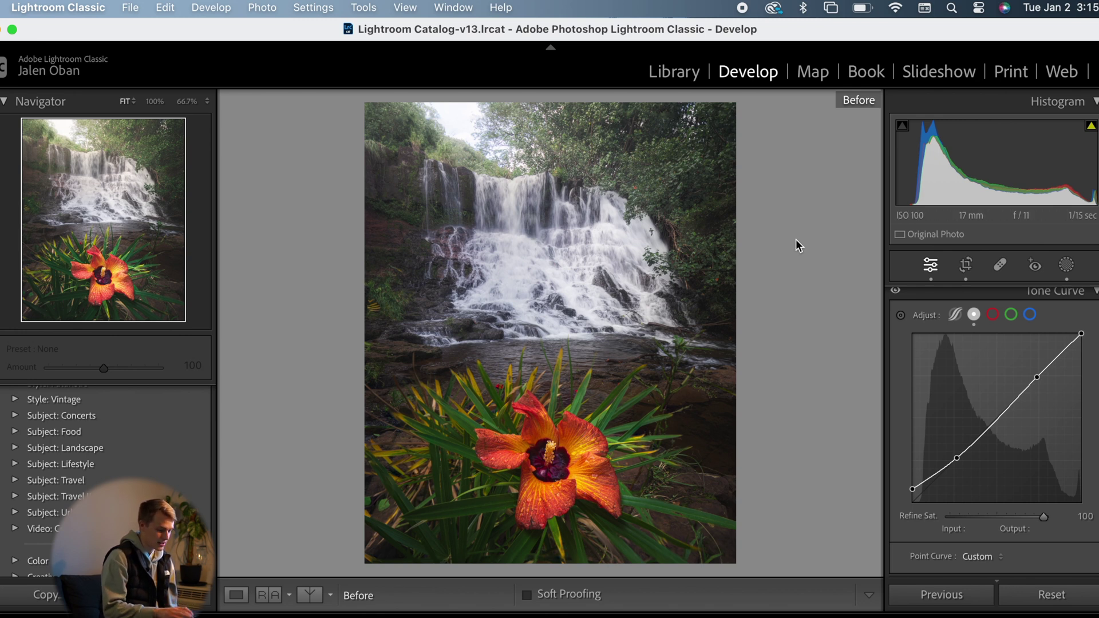
# Switch the photo from its before view to the edited version and review its basic tone and presence adjustments
pyautogui.press('\\')
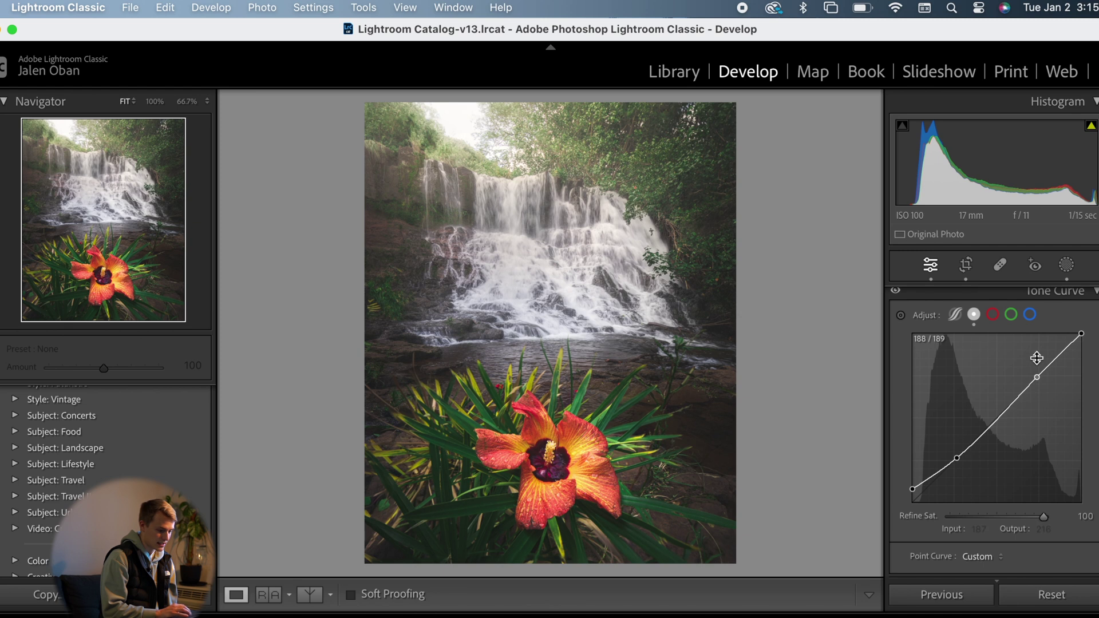
pyautogui.scroll(10, 1035, 358)
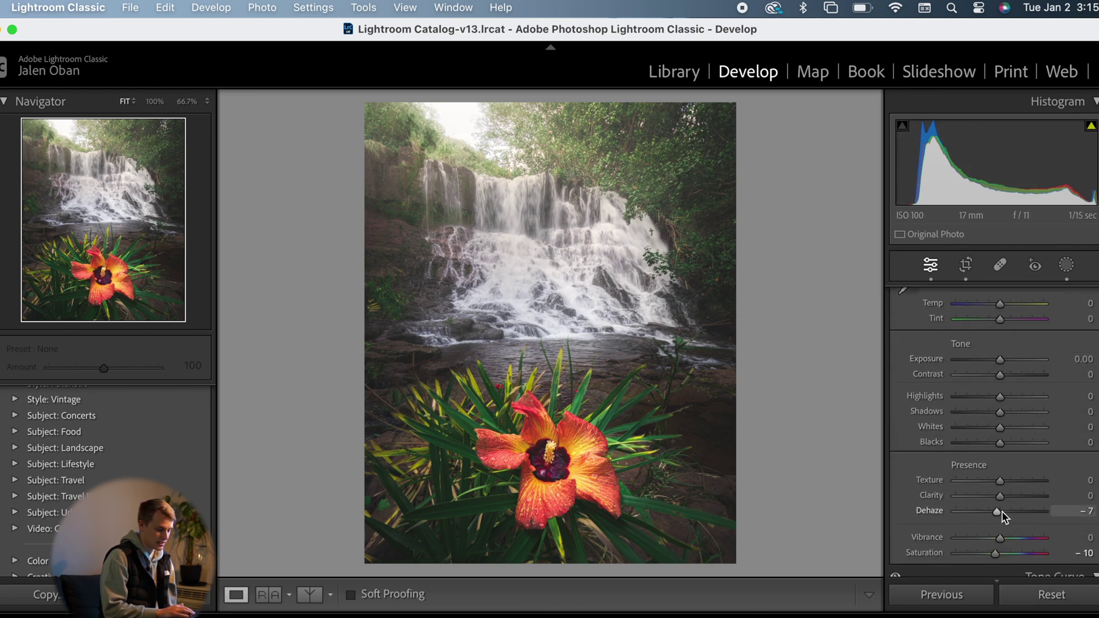
# Open the photo's masks, preview the waterfall mask's coverage, and compare the image with all masks hidden and shown
pyautogui.click(1067, 268)
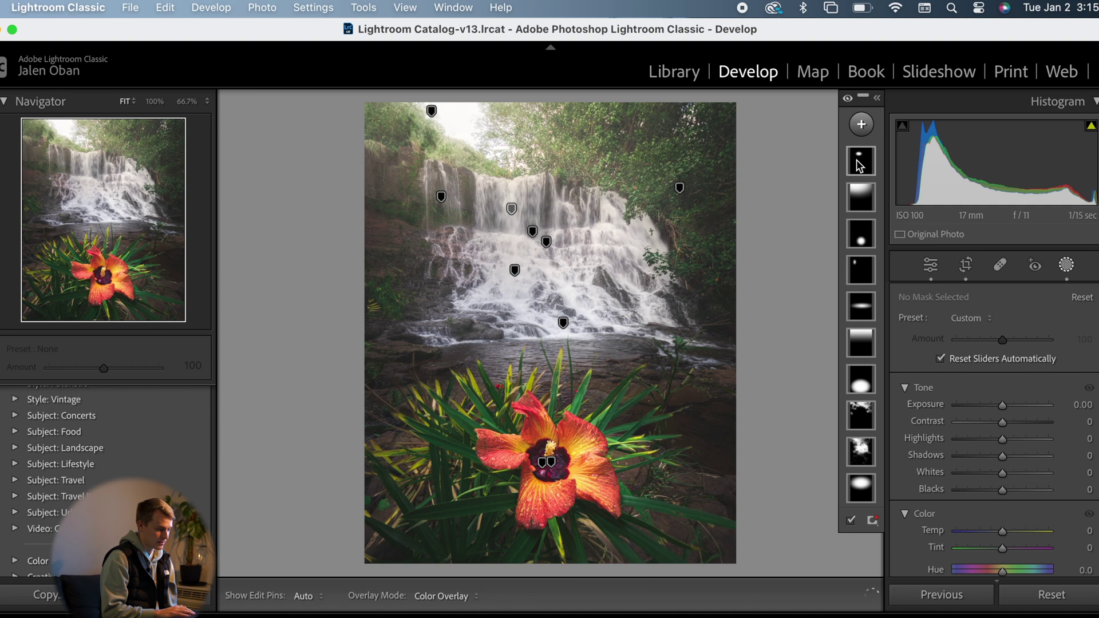
pyautogui.moveTo(859, 166)
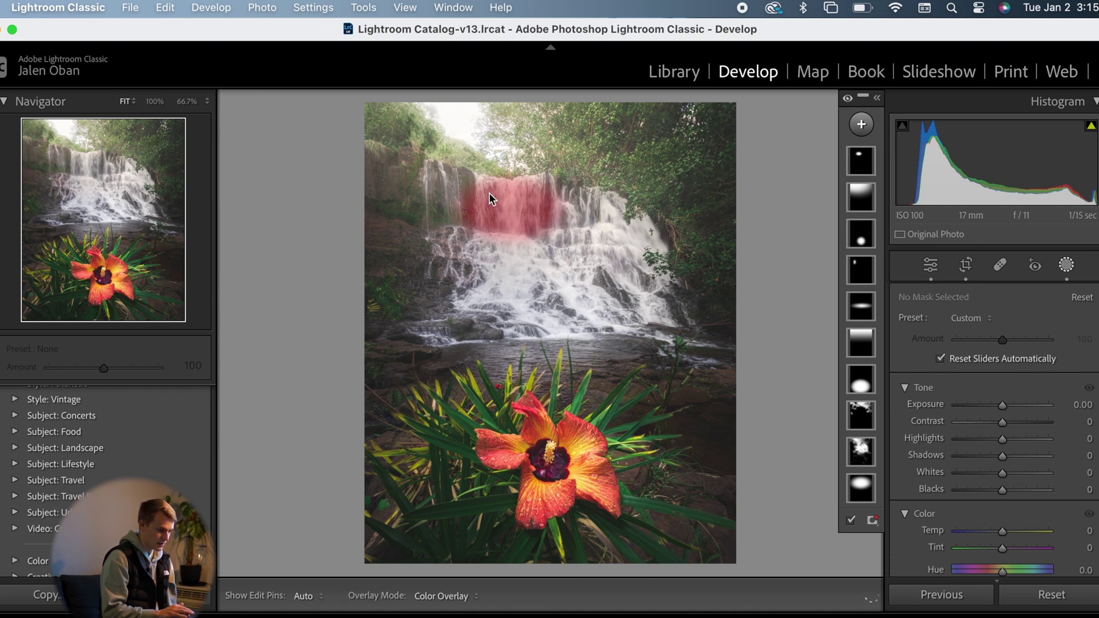
pyautogui.click(847, 99)
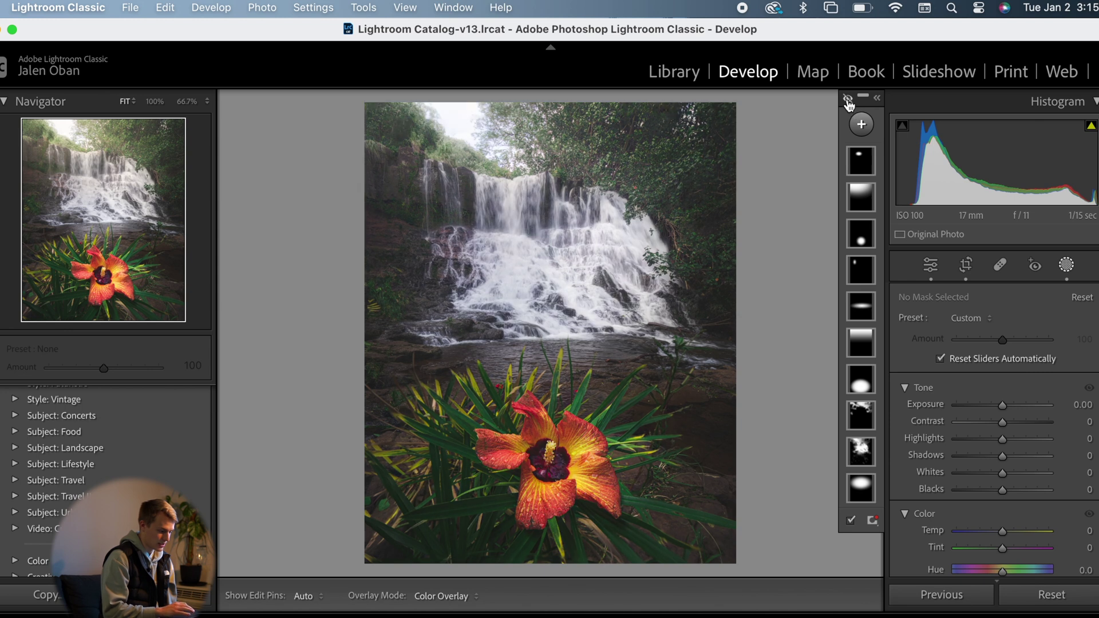
pyautogui.click(847, 100)
pyautogui.click(847, 100)
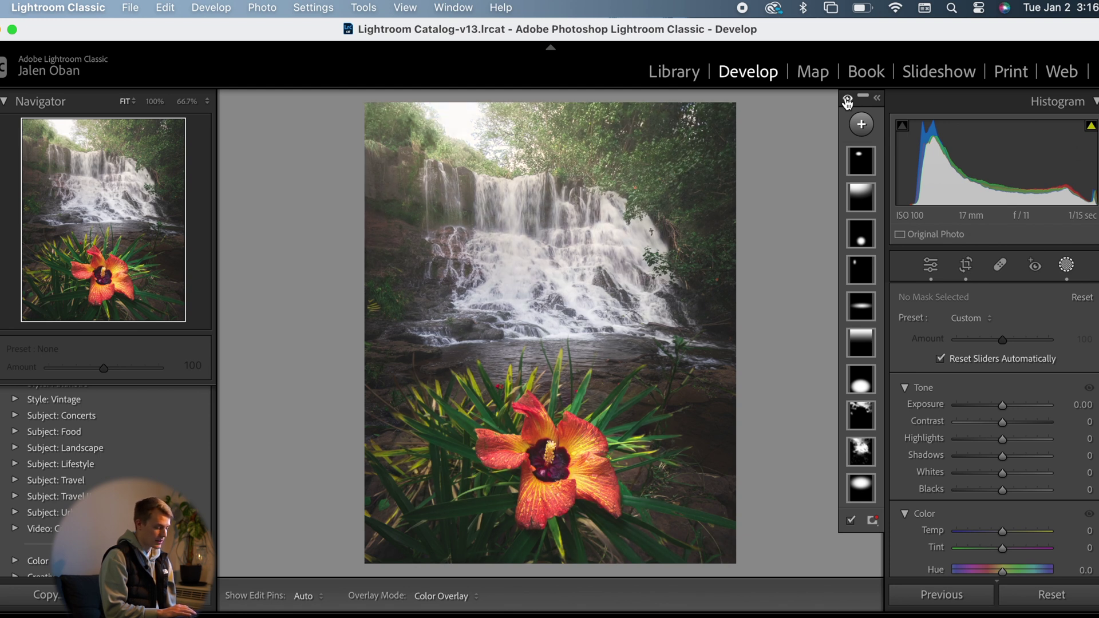
pyautogui.click(847, 101)
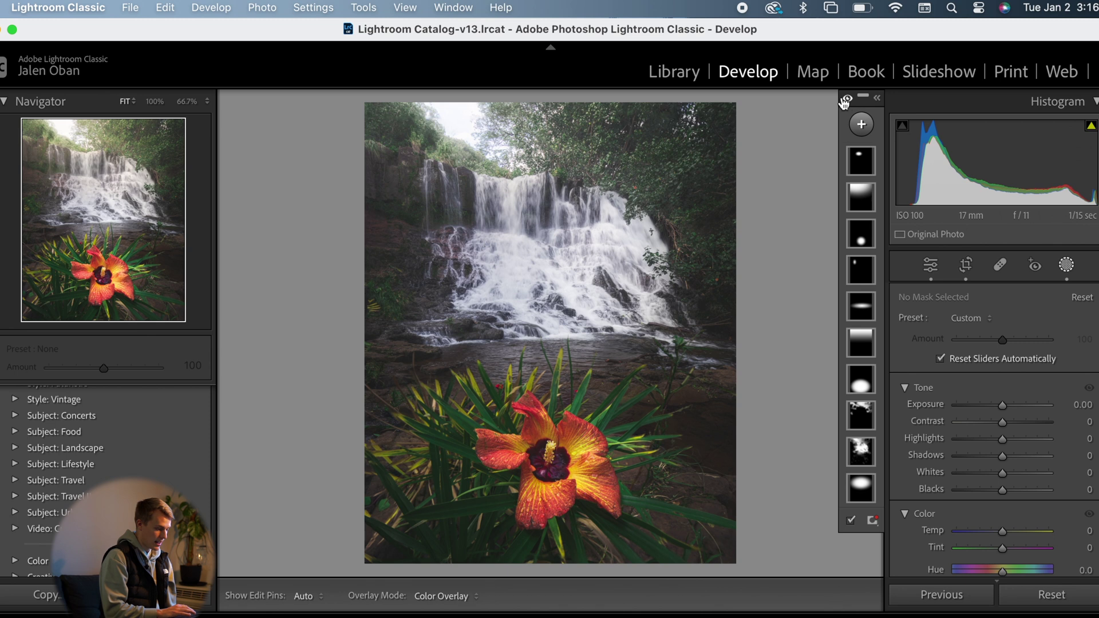
pyautogui.click(845, 101)
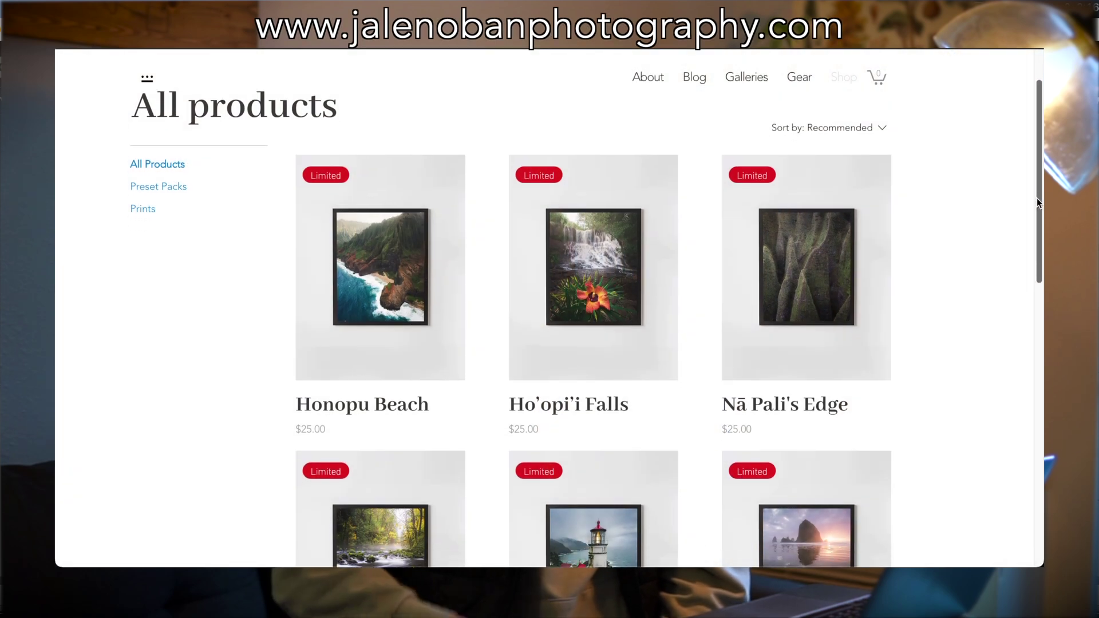
# Browse the All Products listing of limited prints in the photography website's shop
pyautogui.moveTo(1037, 202); pyautogui.dragTo(1033, 219)
pyautogui.scroll(-3, 964, 342)
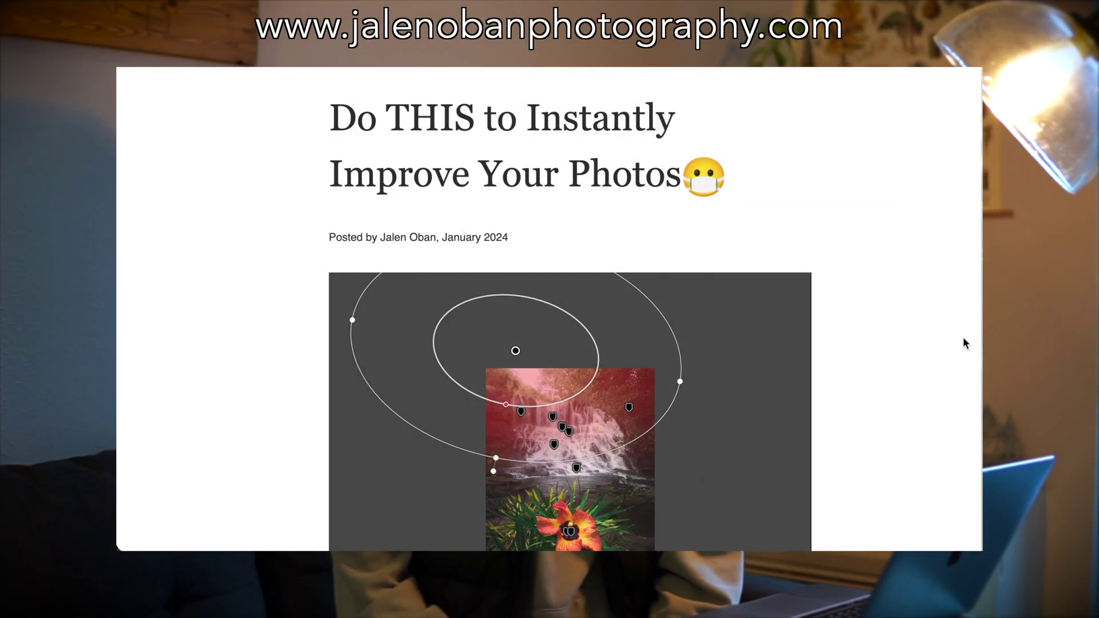